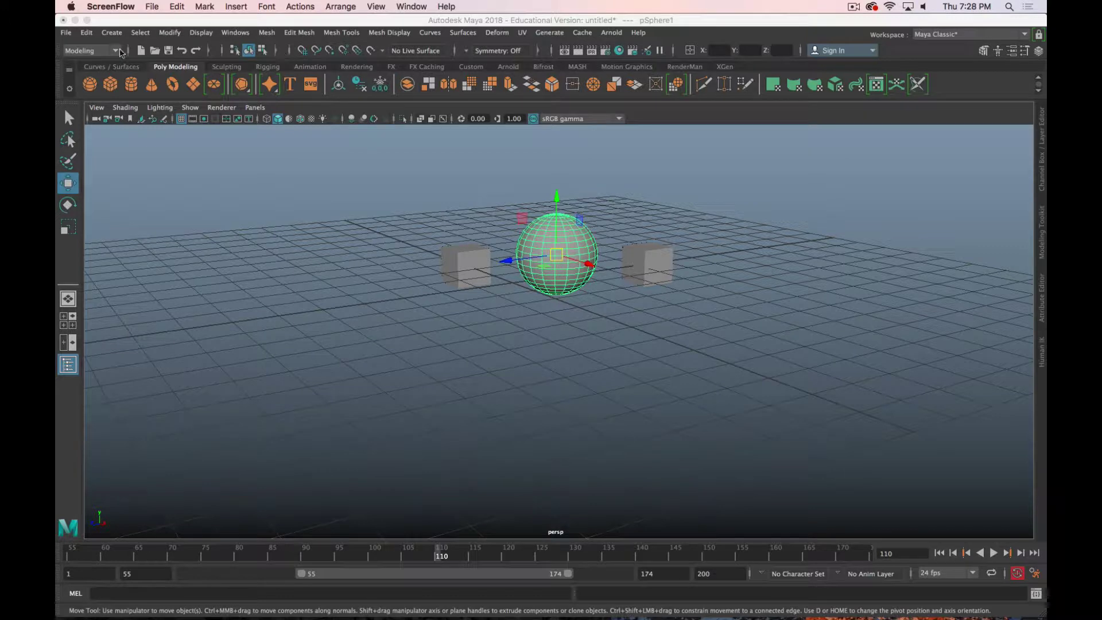
- Start a new empty scene, discarding the unsaved changes to the current one
click(66, 32)
click(122, 54)
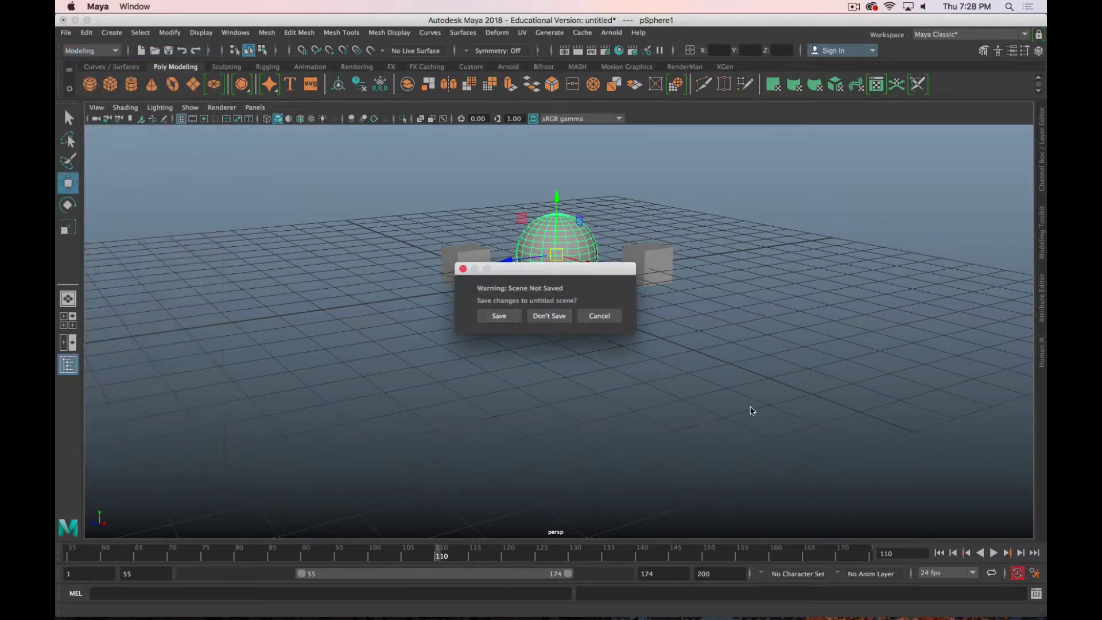
click(552, 319)
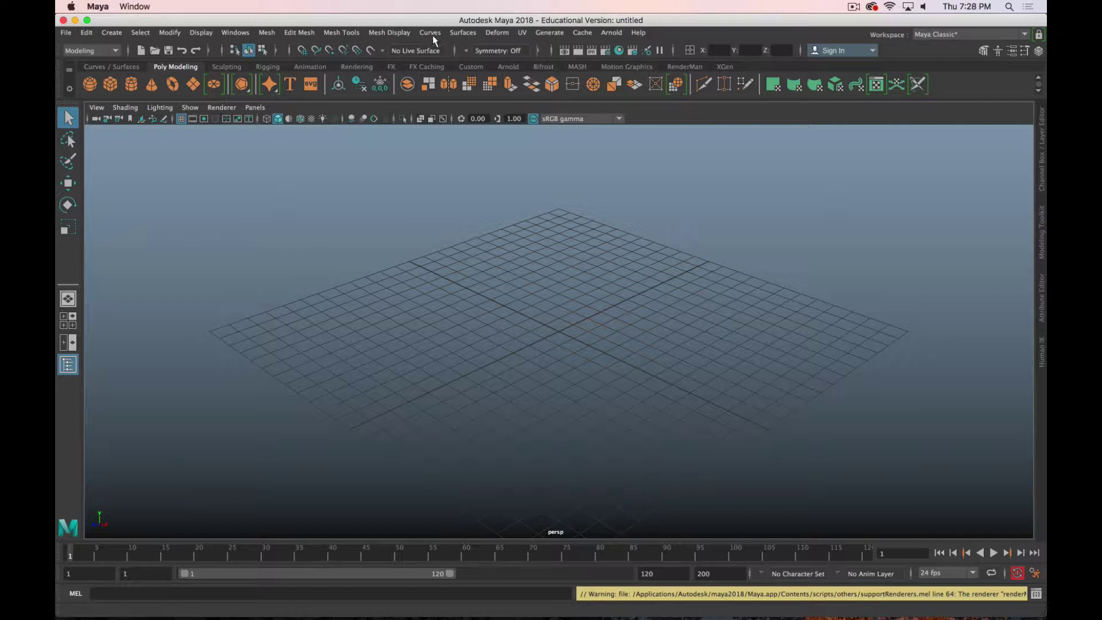
- Start a new project in the Project Window, named with the author's surname followed by _Solar_System_Spring_2019
click(66, 32)
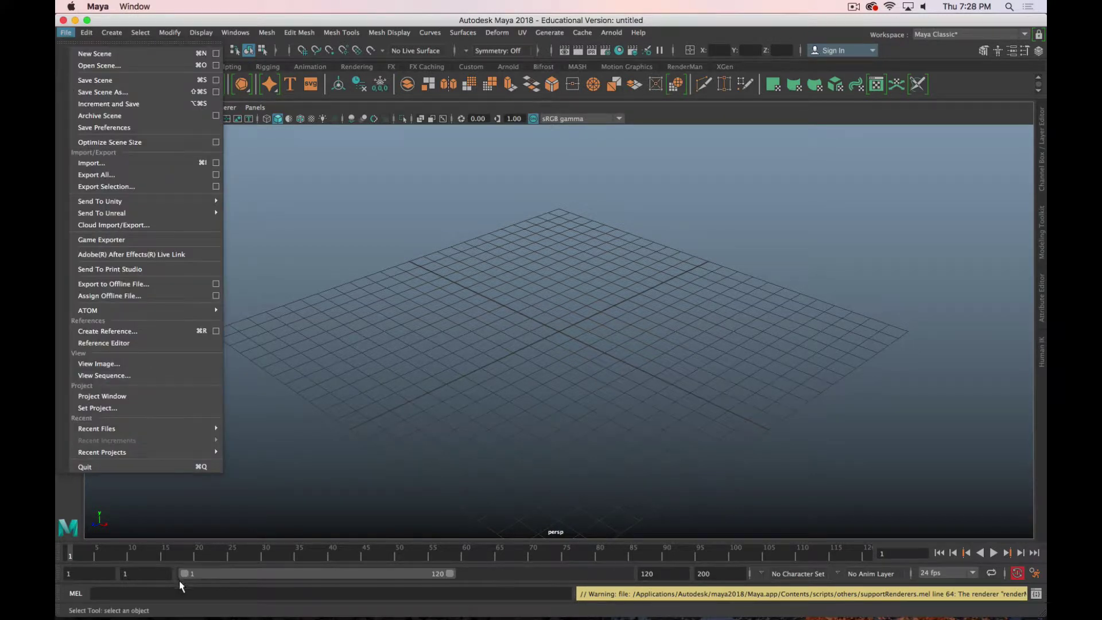
click(175, 398)
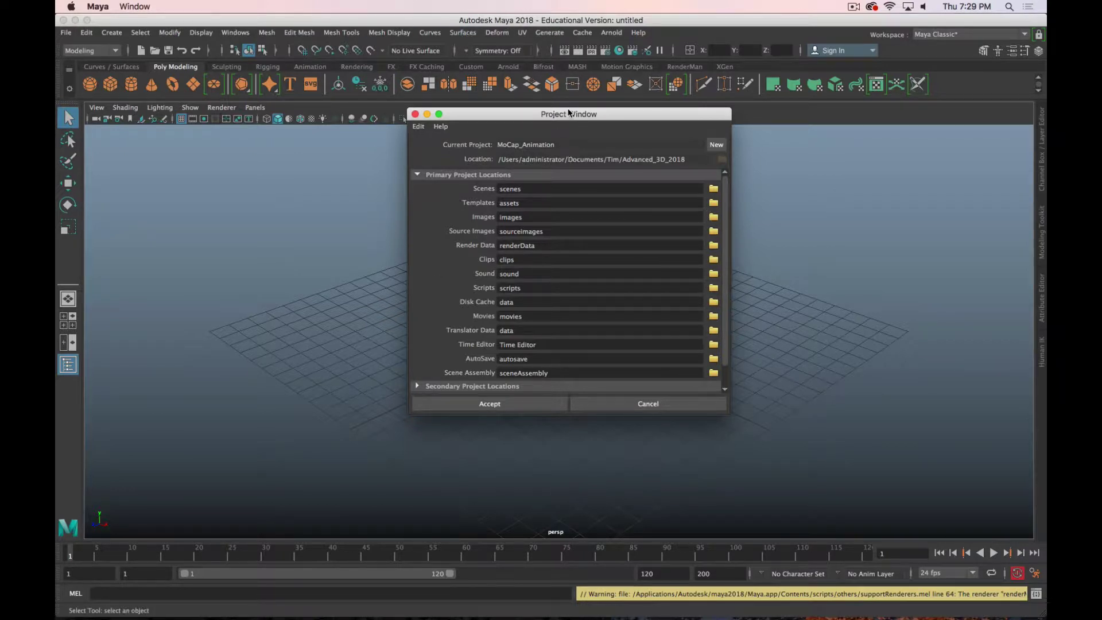
click(716, 144)
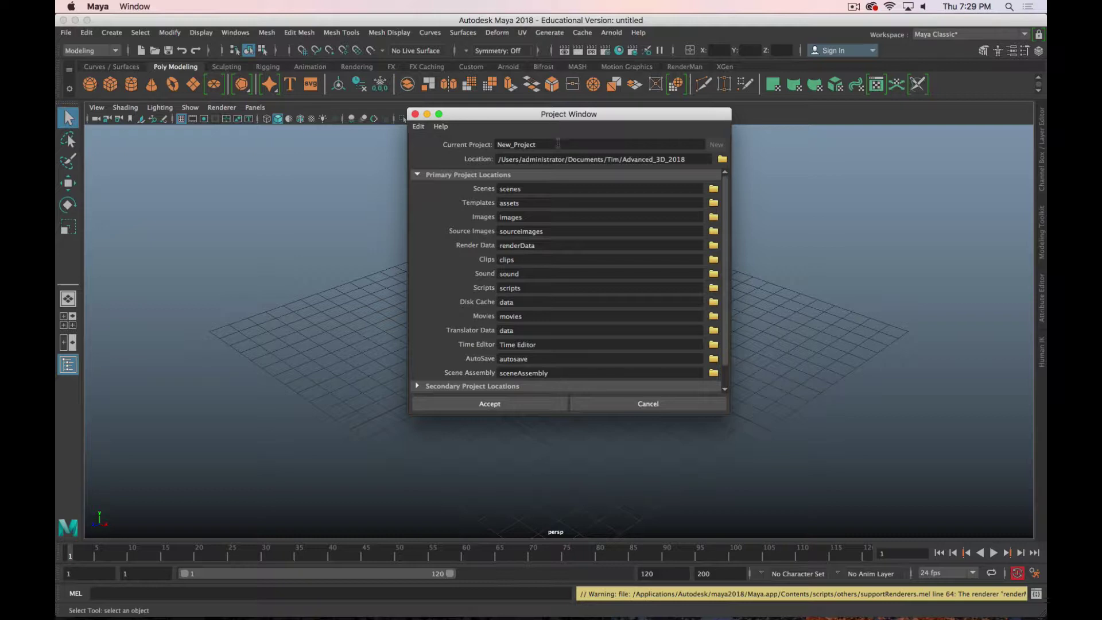
double_click(557, 144)
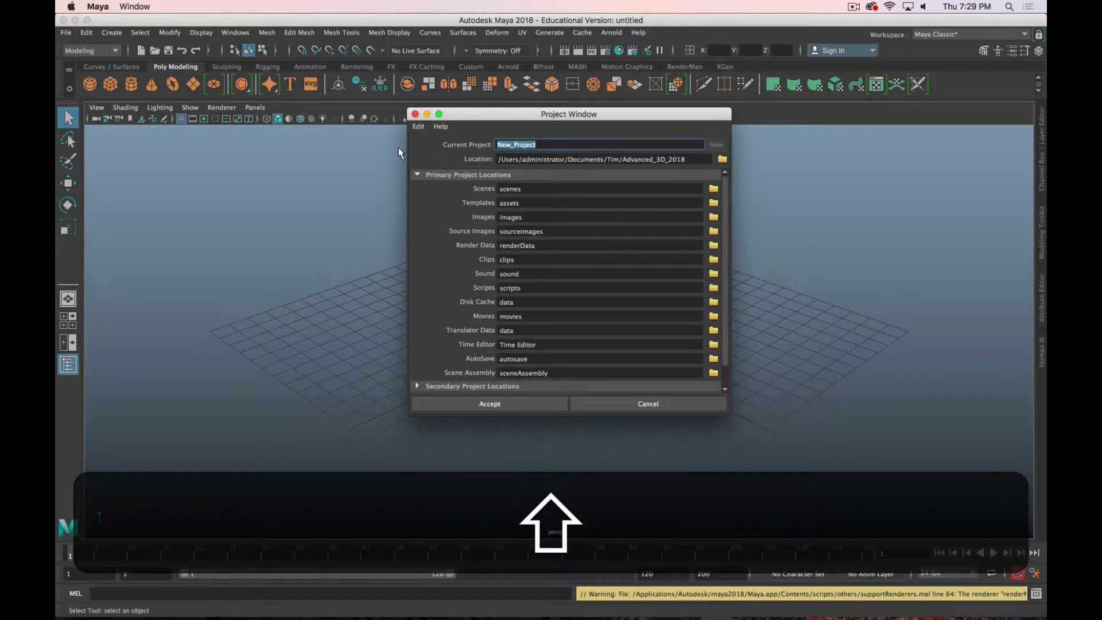
text(S)
key(shift+BackSpace)
text(M)
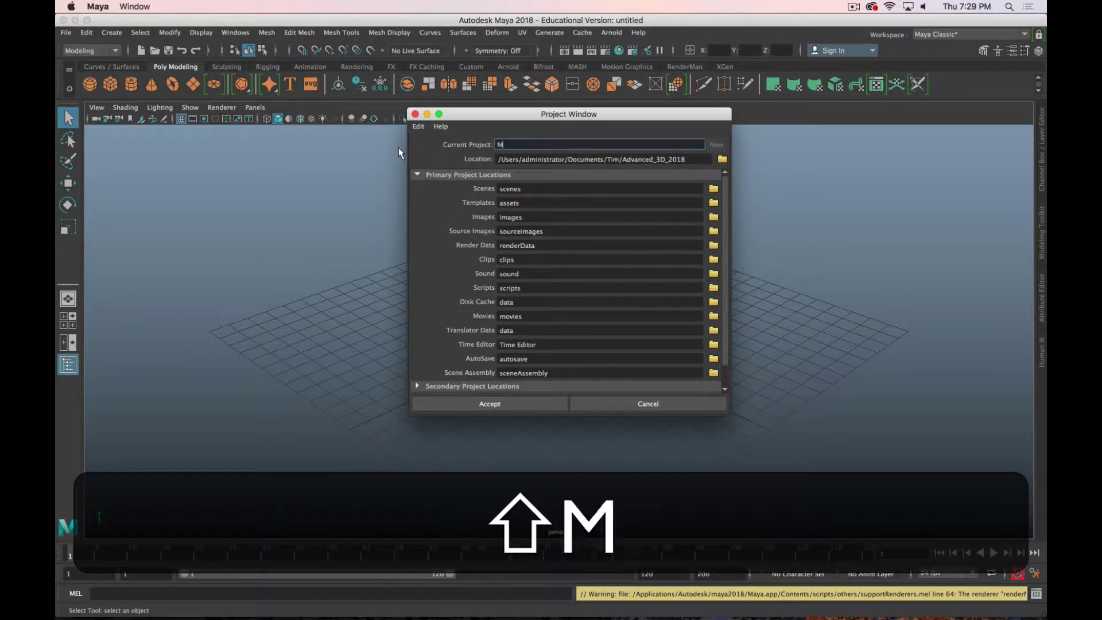
text(oore_)
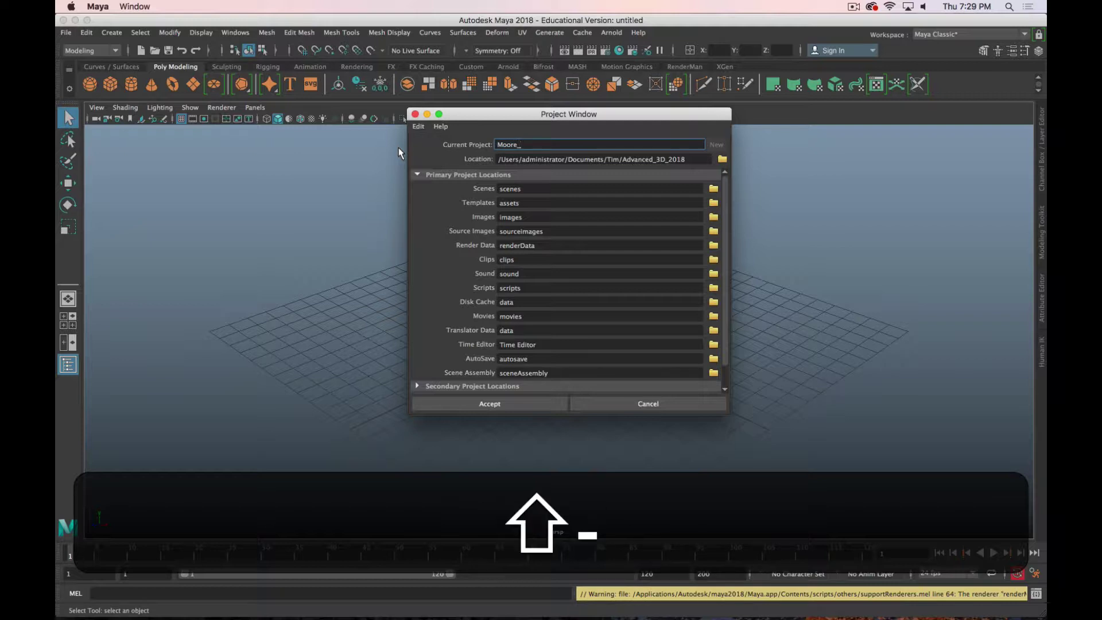
text(Solar_System)
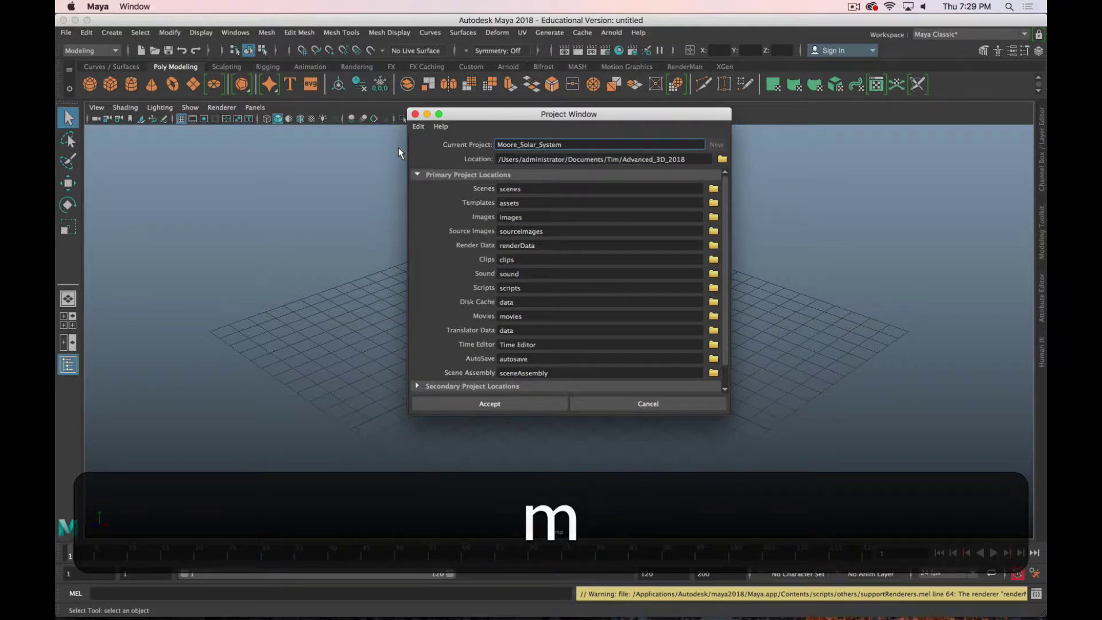
text(_)
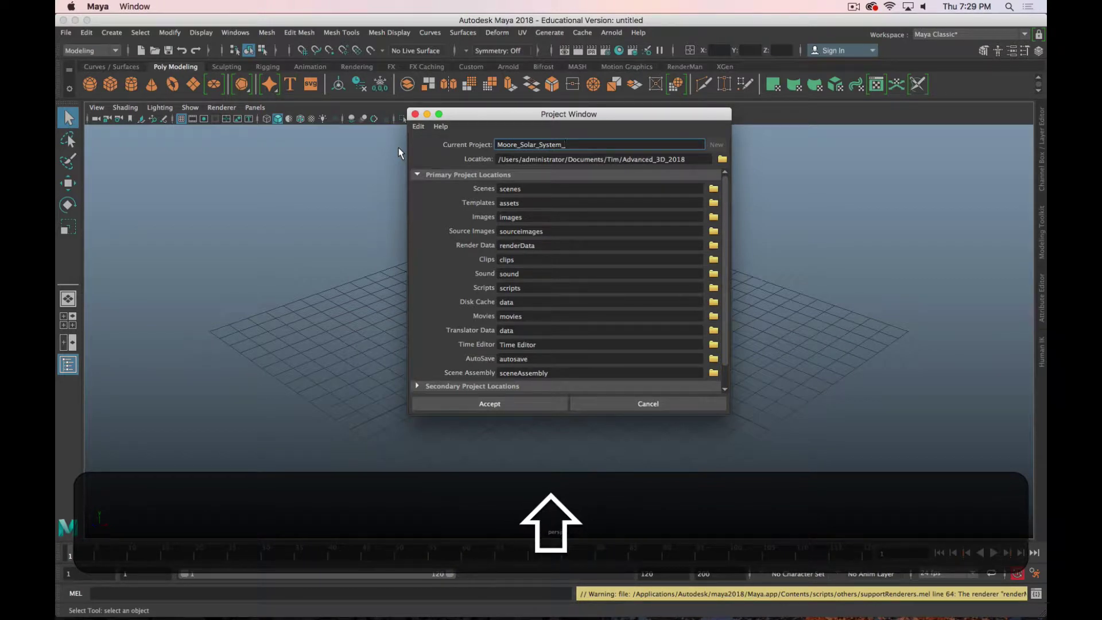
text(Sprin)
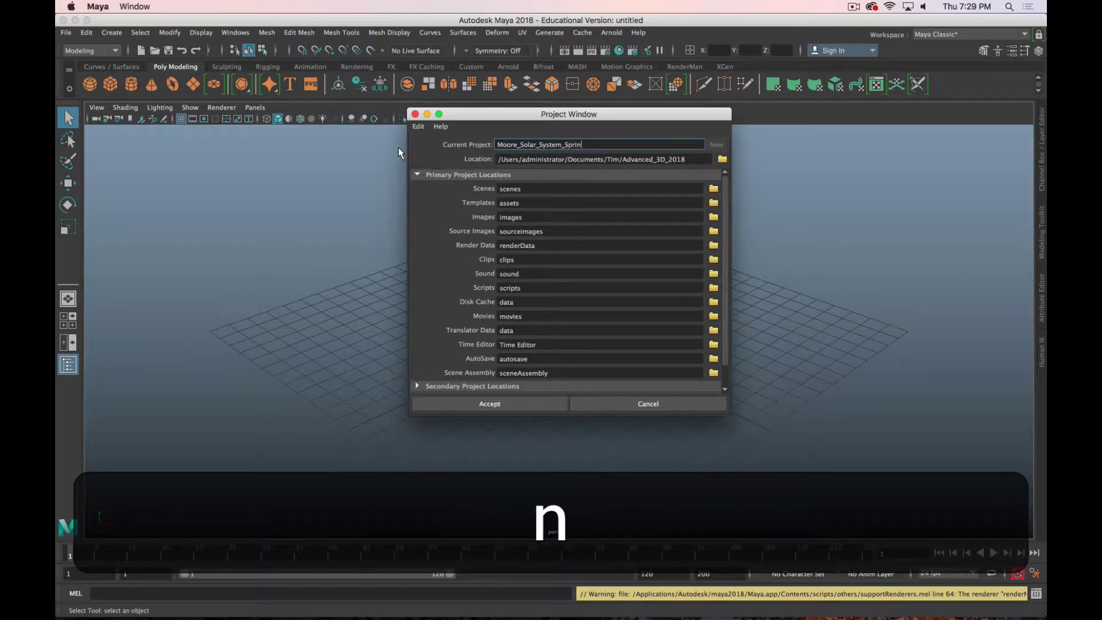
text(g_2019)
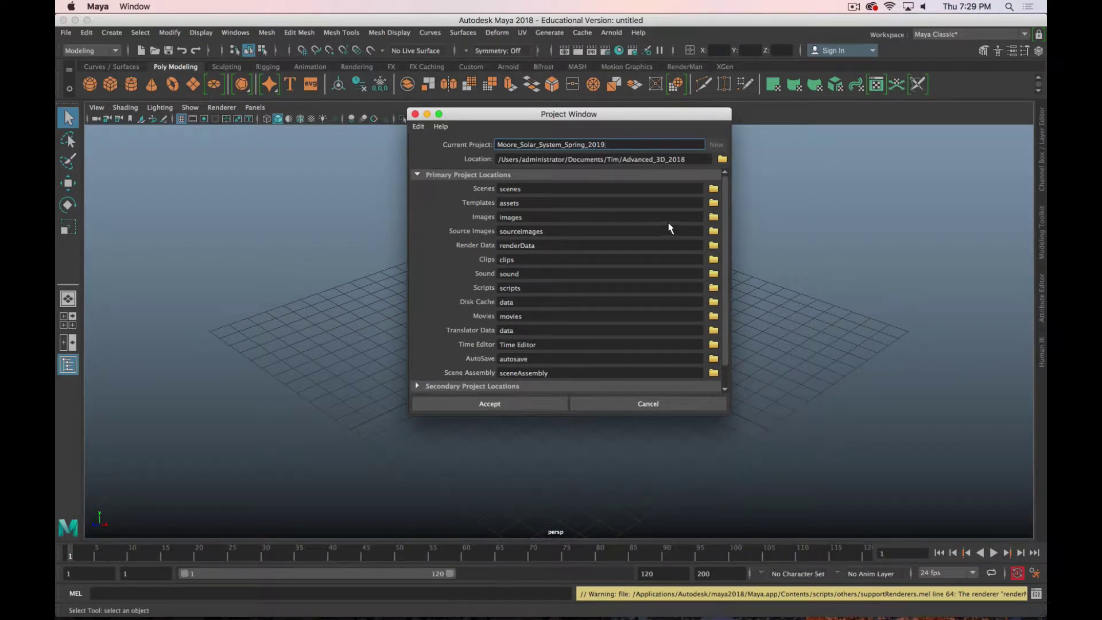
- Set the project's location to the 3D_Basics_Spring_2019 folder inside the instructor's personal folder under Documents
click(722, 159)
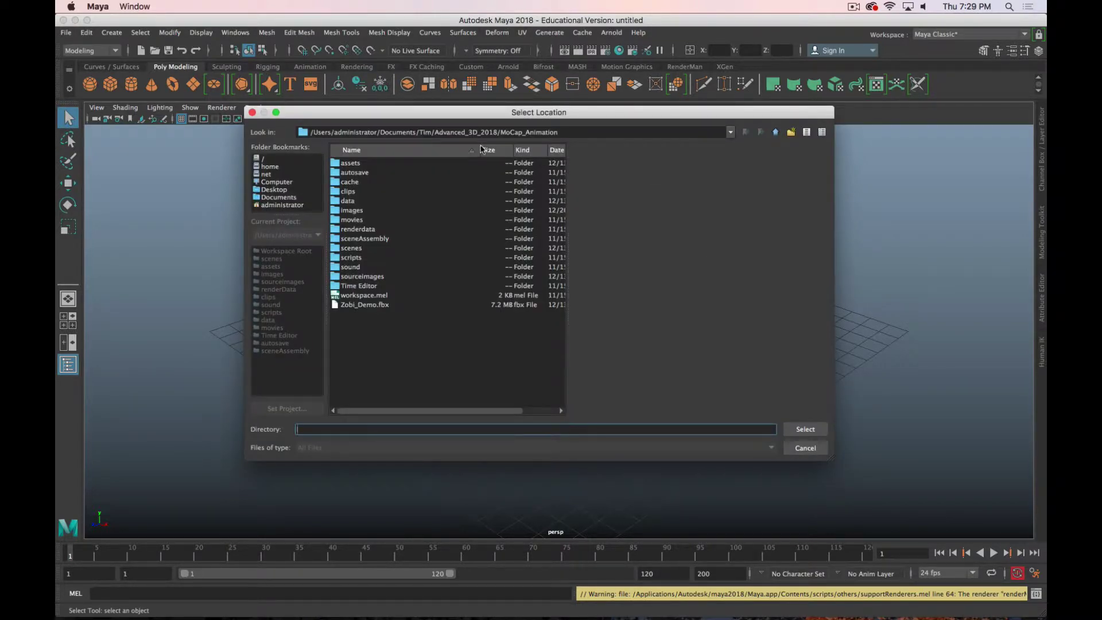
click(776, 132)
click(775, 132)
click(775, 133)
click(775, 132)
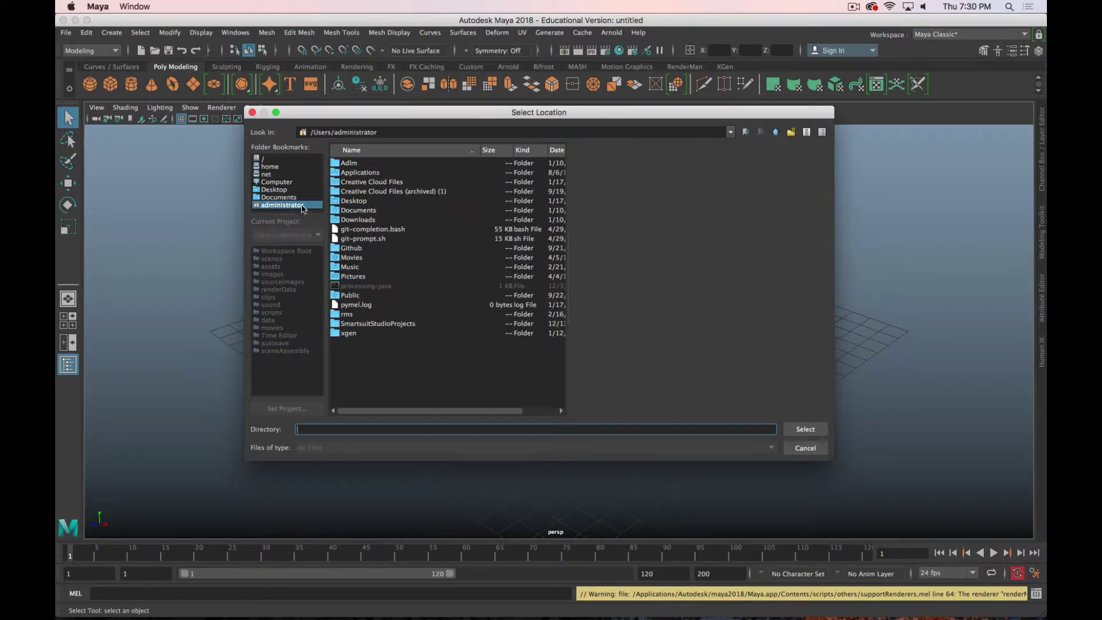
click(279, 182)
double_click(337, 164)
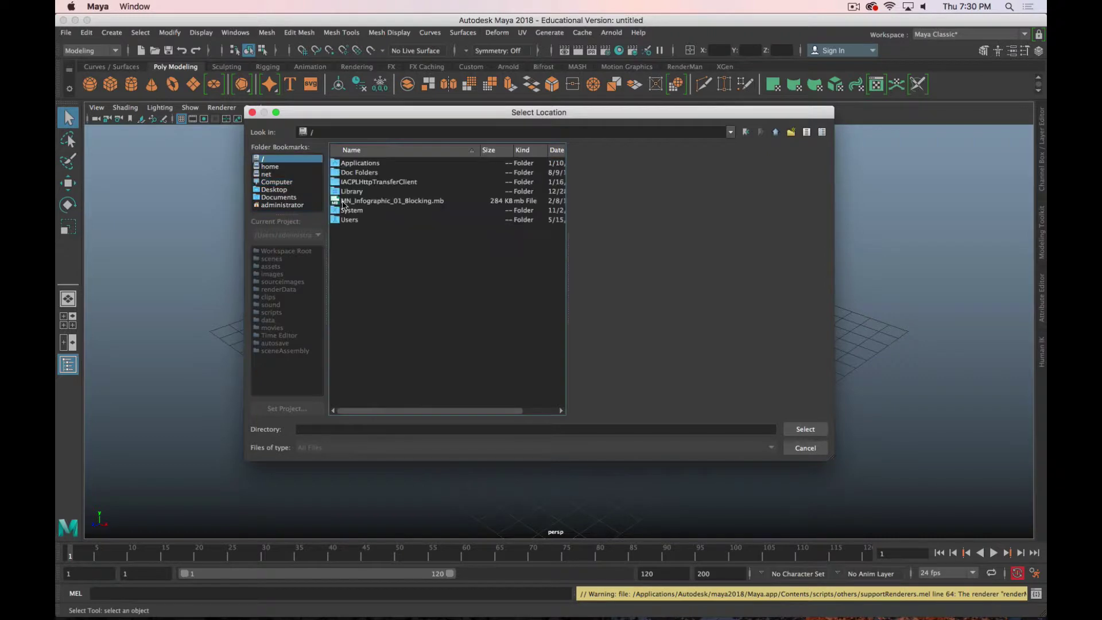
double_click(351, 219)
click(354, 164)
double_click(354, 164)
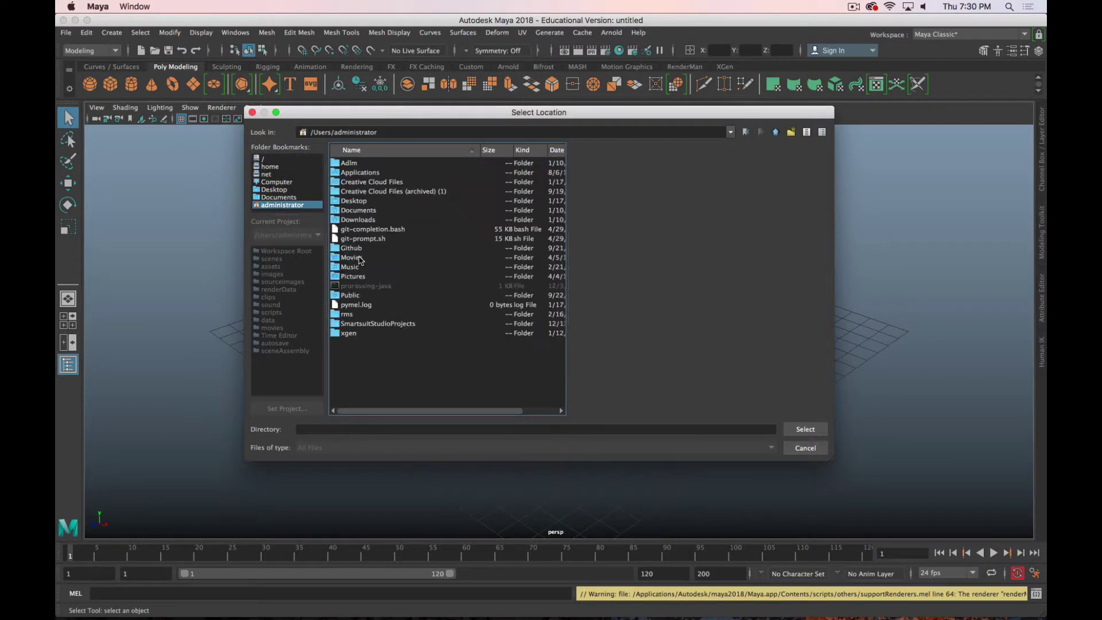
double_click(371, 210)
double_click(354, 239)
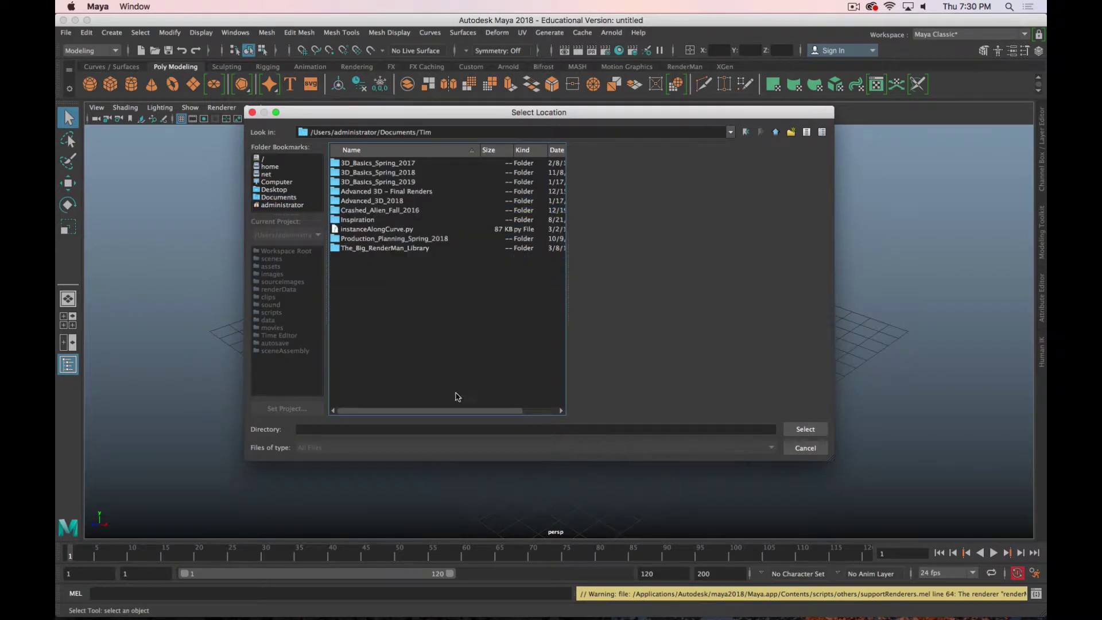
double_click(405, 182)
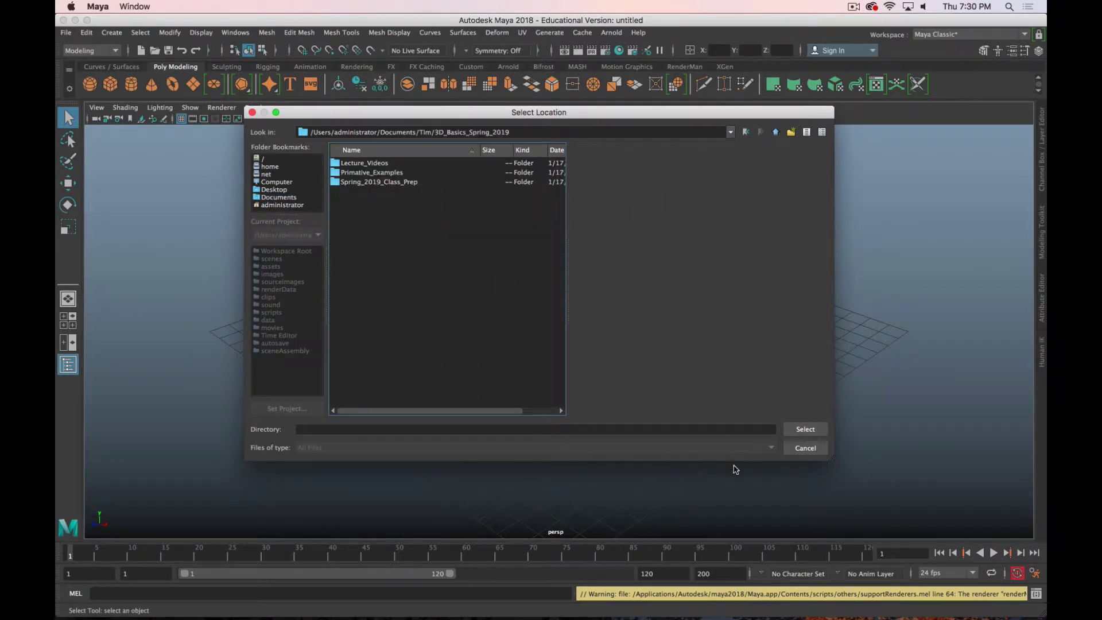
click(804, 430)
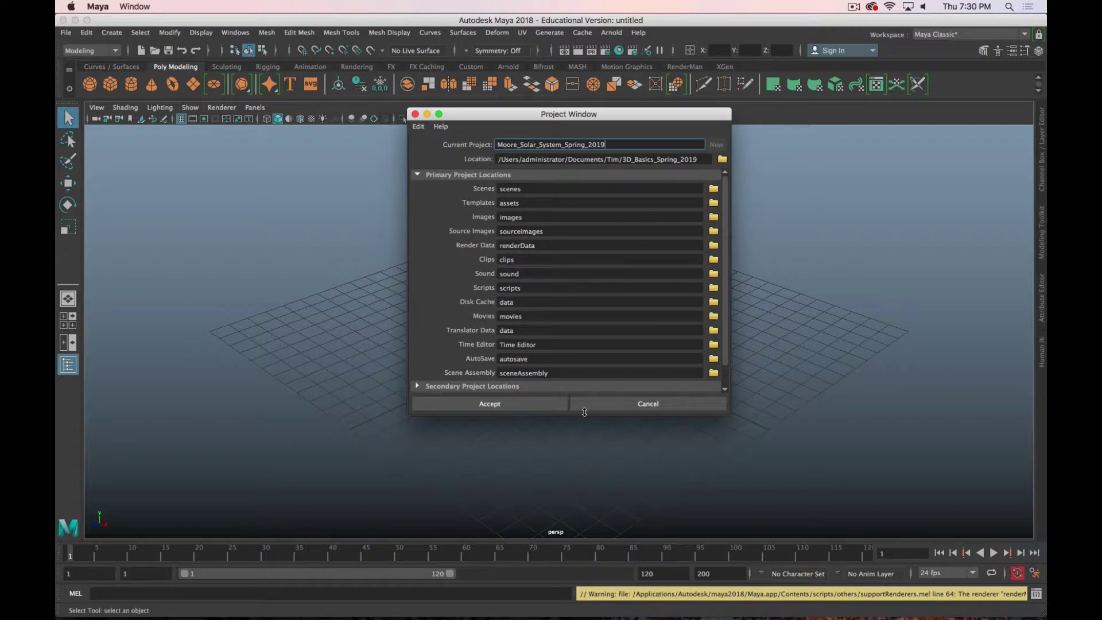
- Check the secondary project locations and accept the settings to create the project
drag(725, 319, 716, 403)
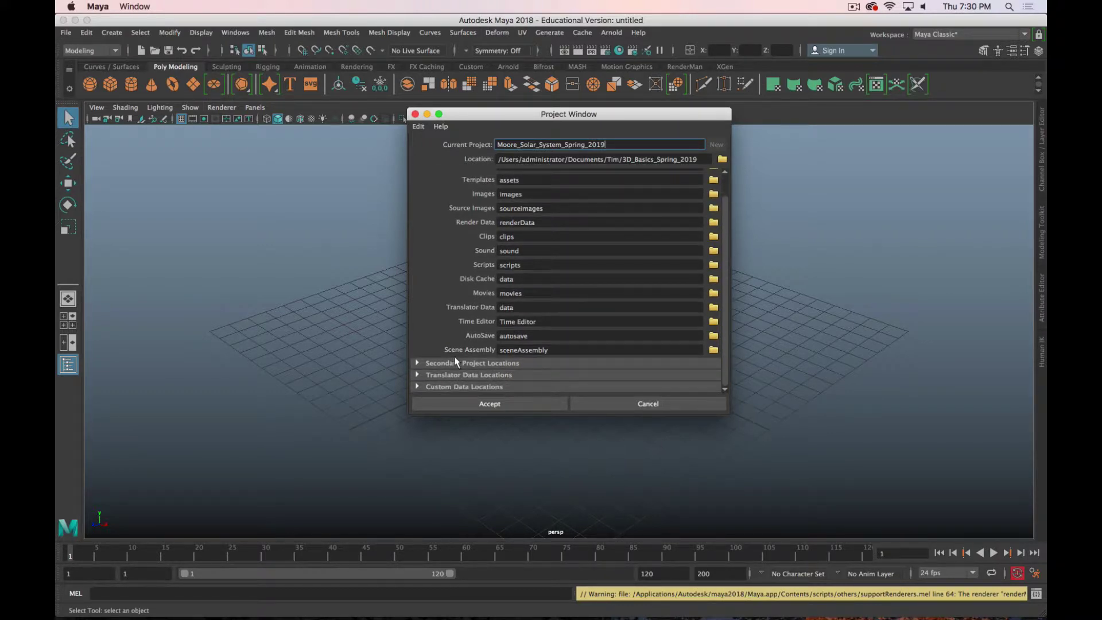
click(416, 362)
click(417, 362)
click(530, 403)
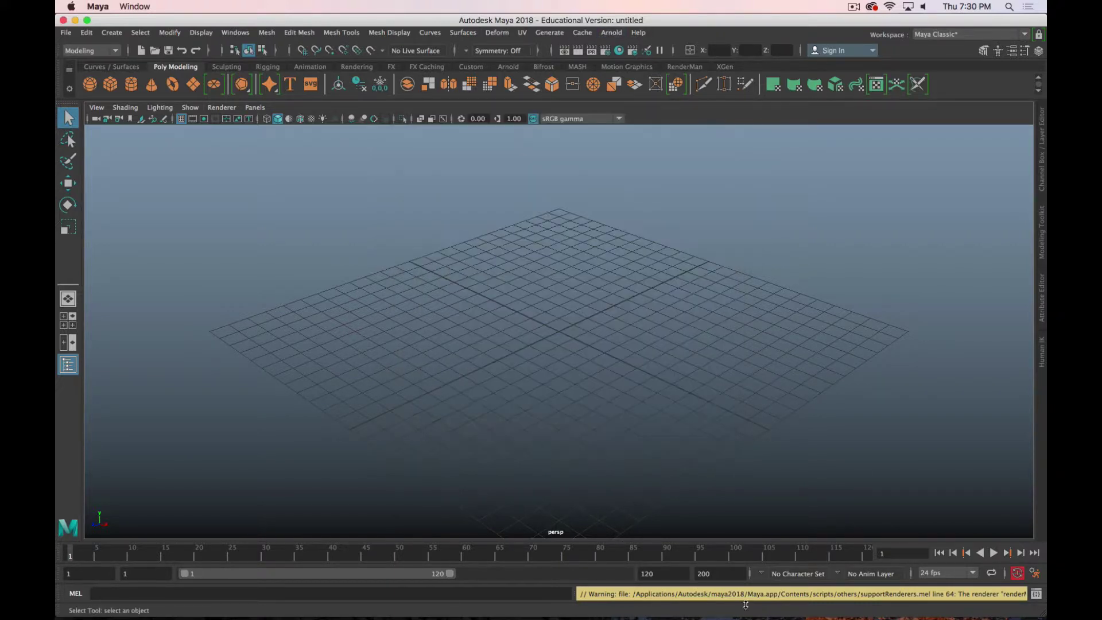
- Switch to Finder and open the new solar system project folder inside 3D_Basics_Spring_2019
key(super+Tab)
key(super+Tab)
key(super+Tab)
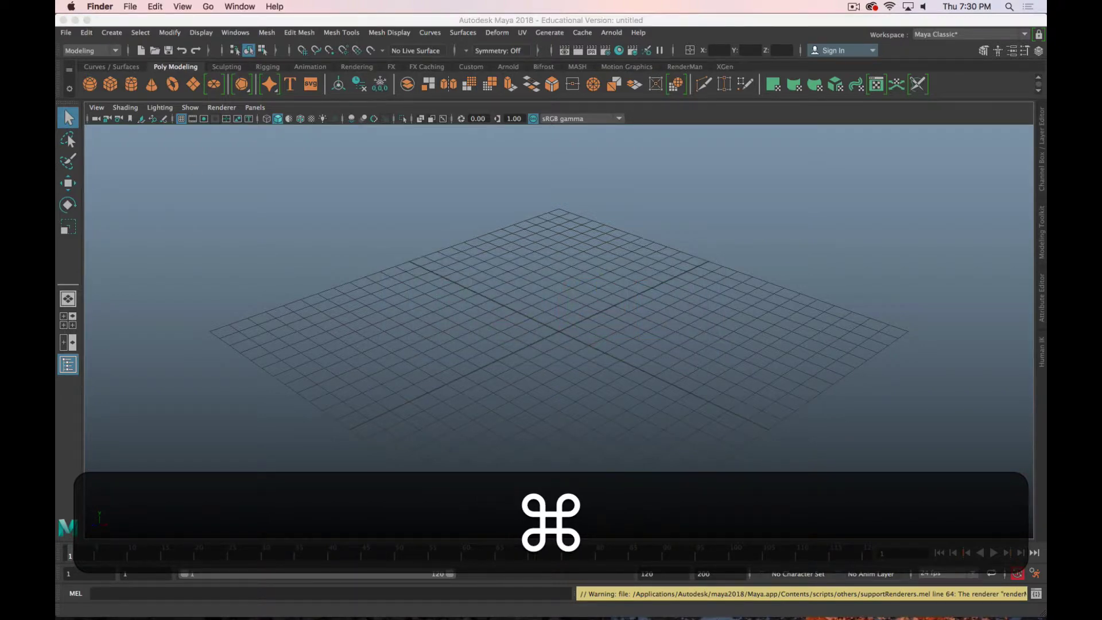
drag(886, 152, 614, 159)
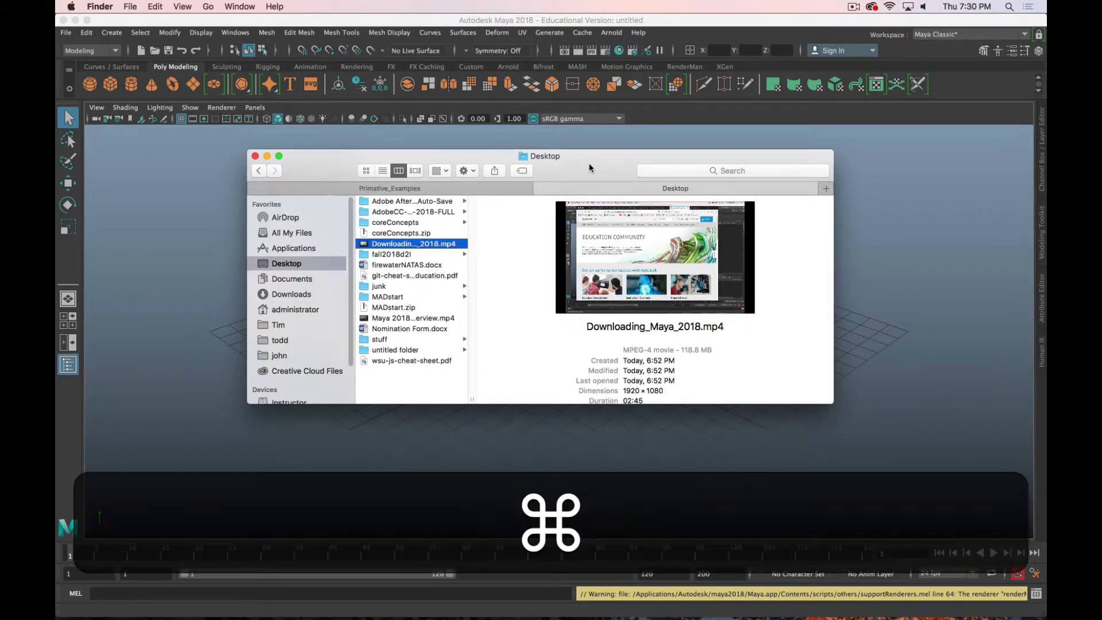
key(super+period)
click(447, 187)
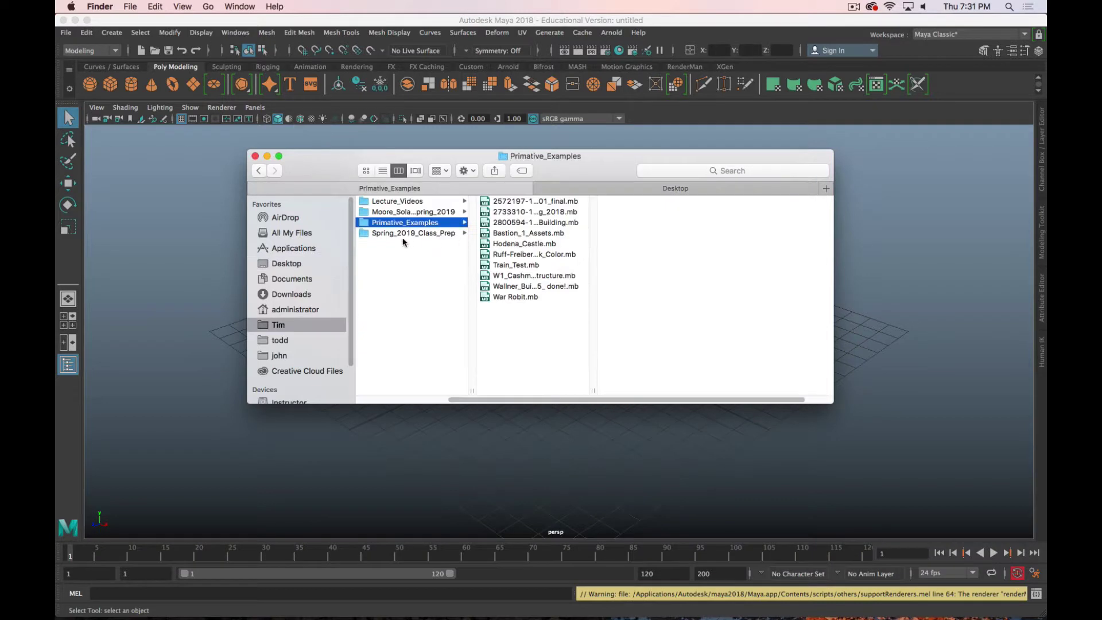
key(Left)
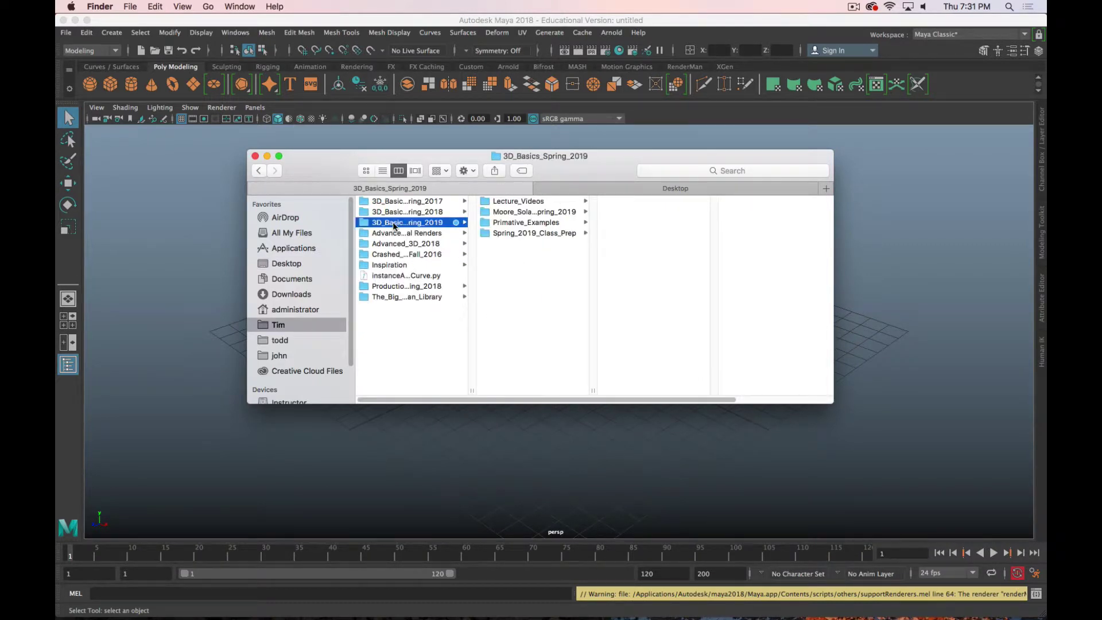
drag(475, 391, 511, 393)
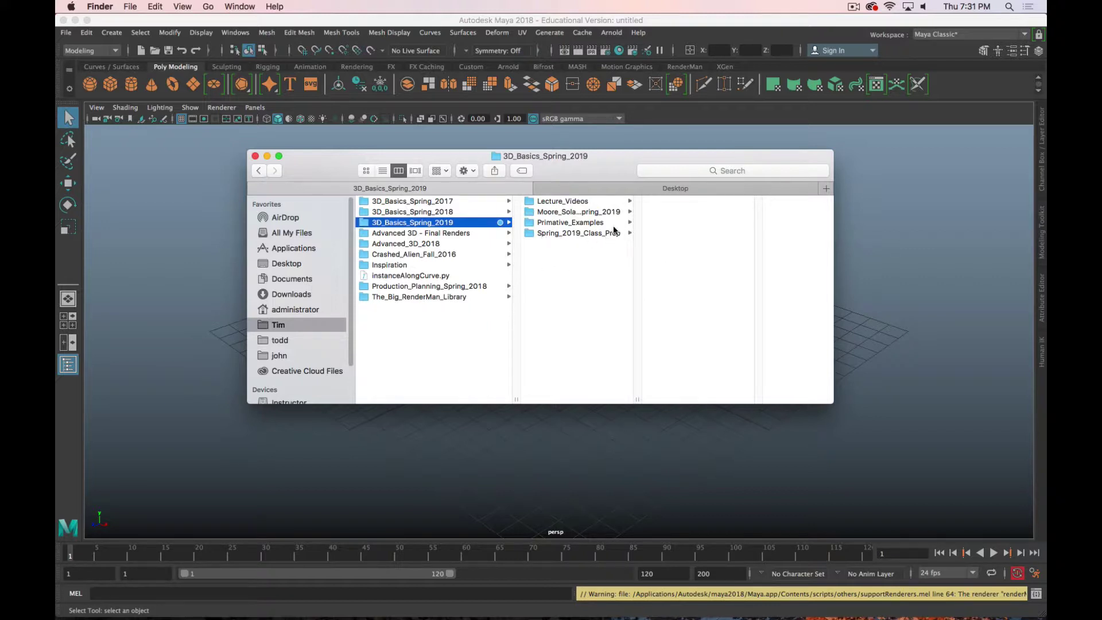
click(552, 212)
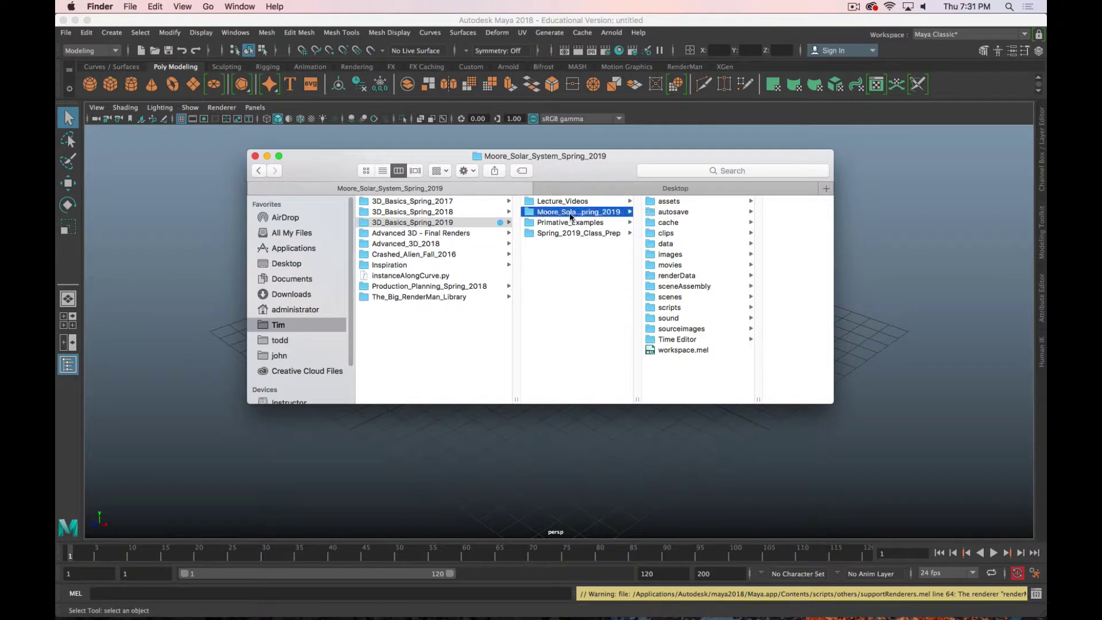
- Look through the project's generated subfolders one by one, from assets down to the workspace.mel file
click(680, 211)
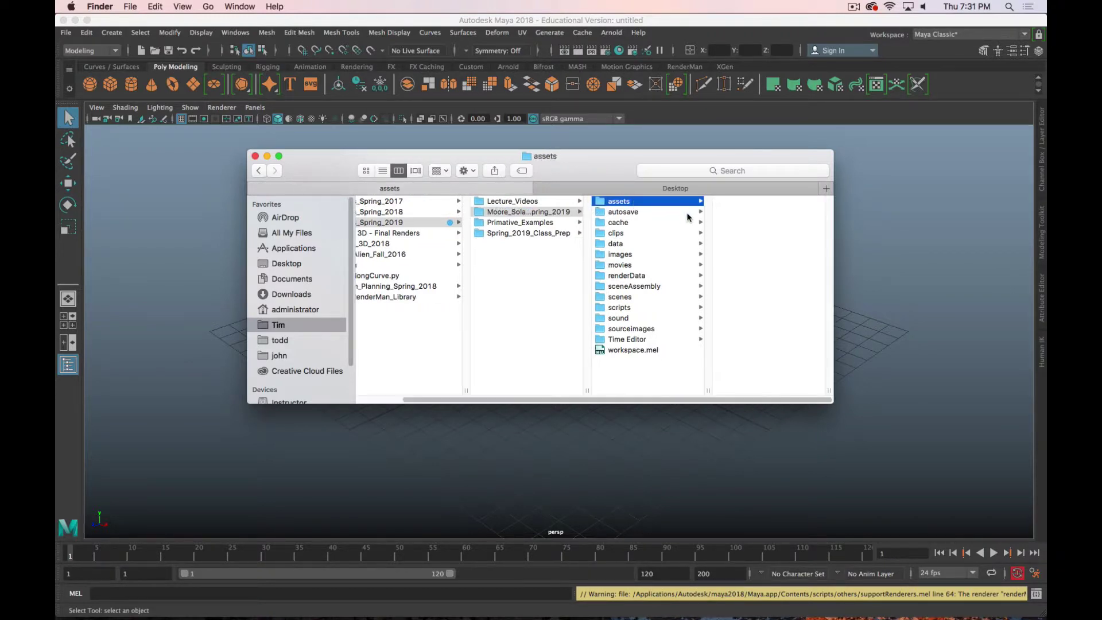
click(654, 223)
click(647, 233)
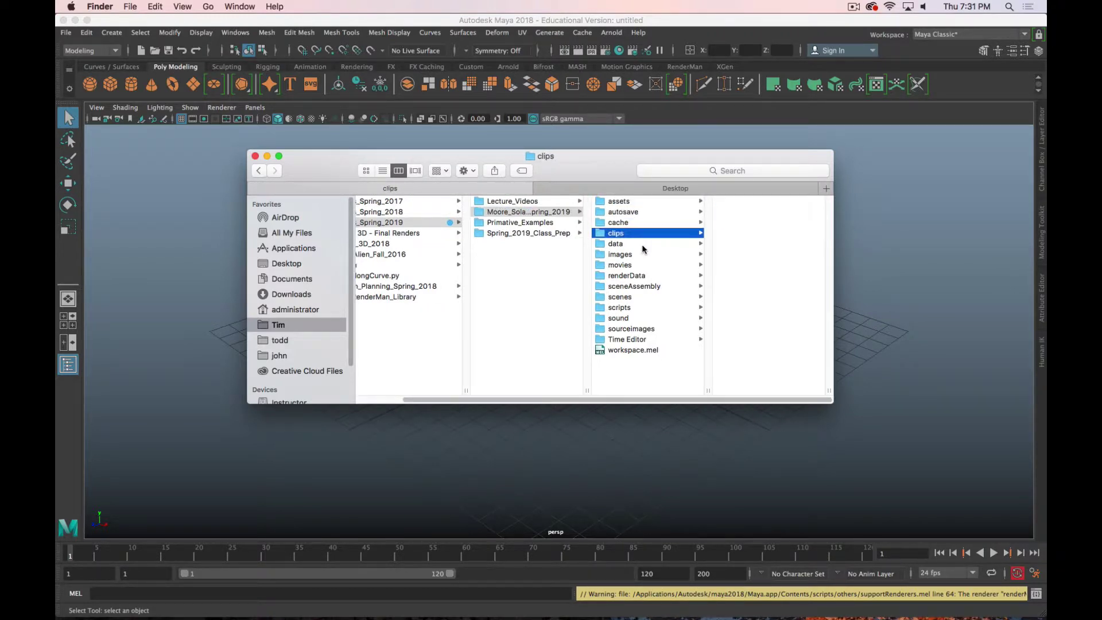
click(641, 243)
click(643, 255)
click(644, 266)
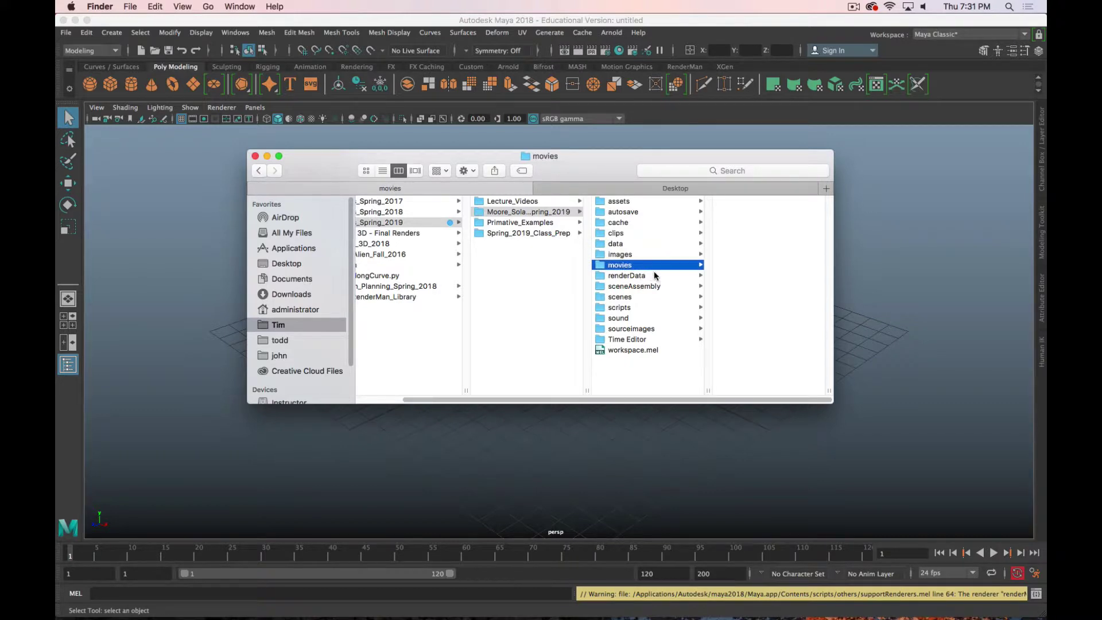
click(660, 276)
click(662, 286)
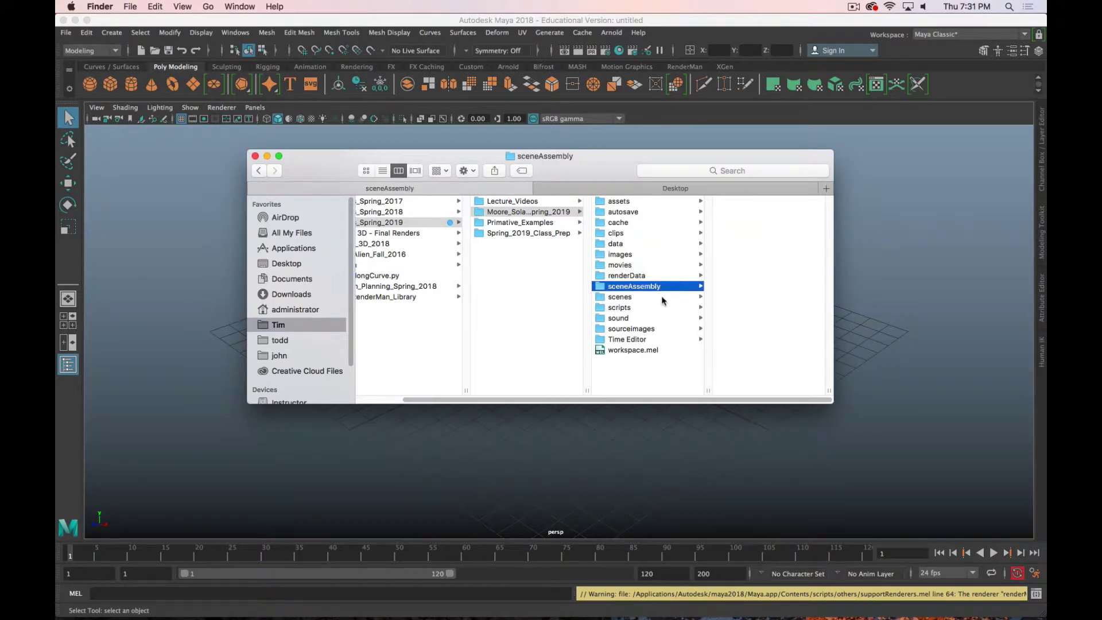
click(663, 297)
click(664, 308)
click(666, 319)
click(669, 329)
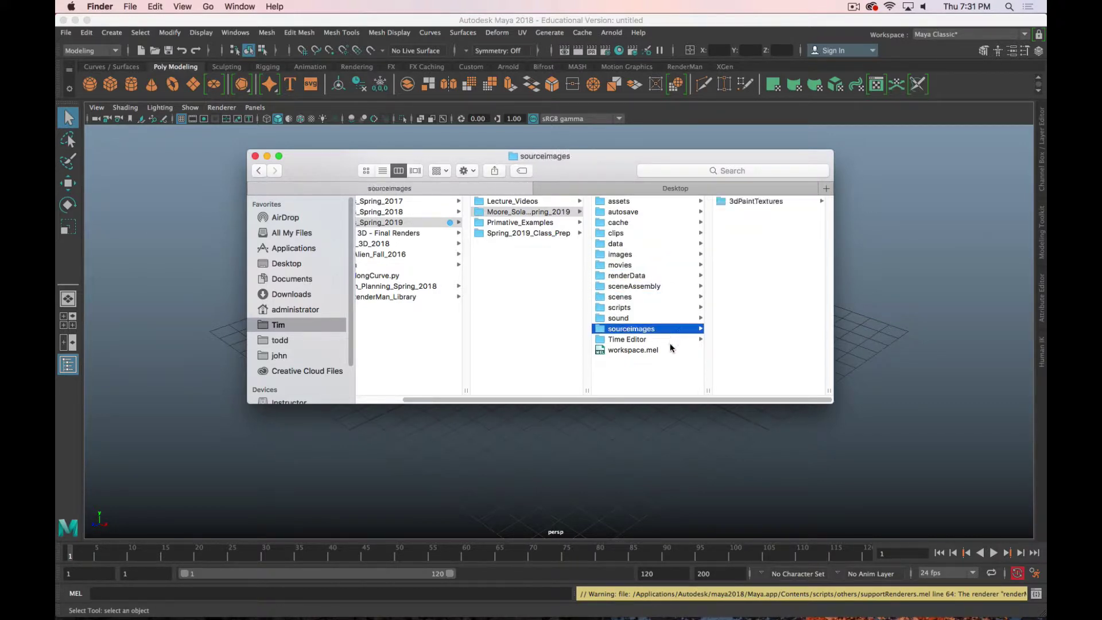
click(671, 351)
- Examine the project's scenes, sourceimages and images folders in turn
click(654, 297)
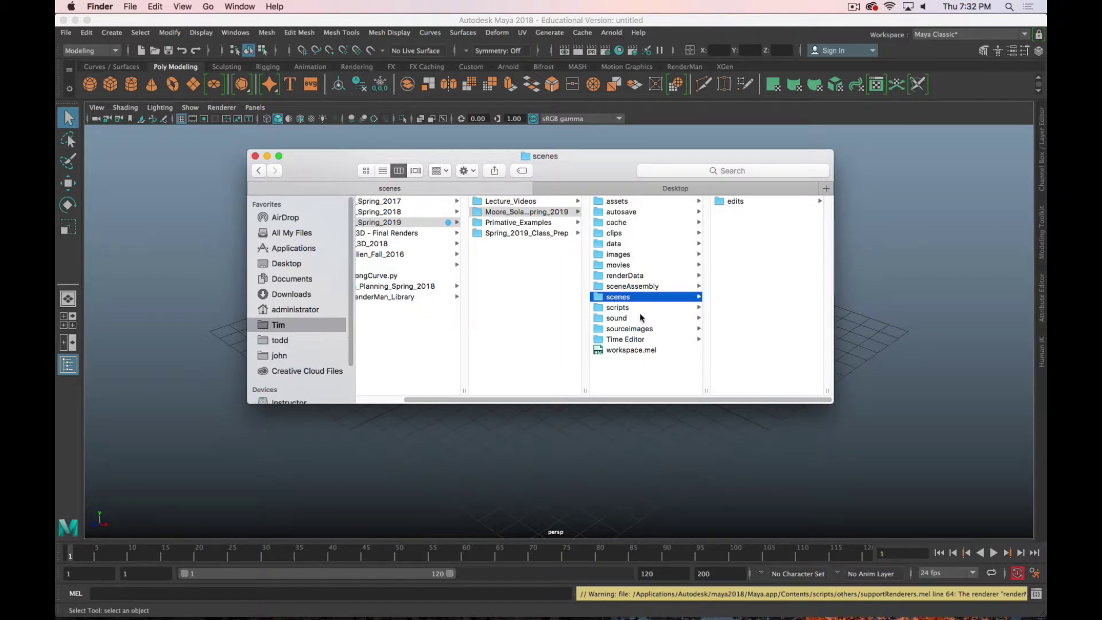
click(649, 331)
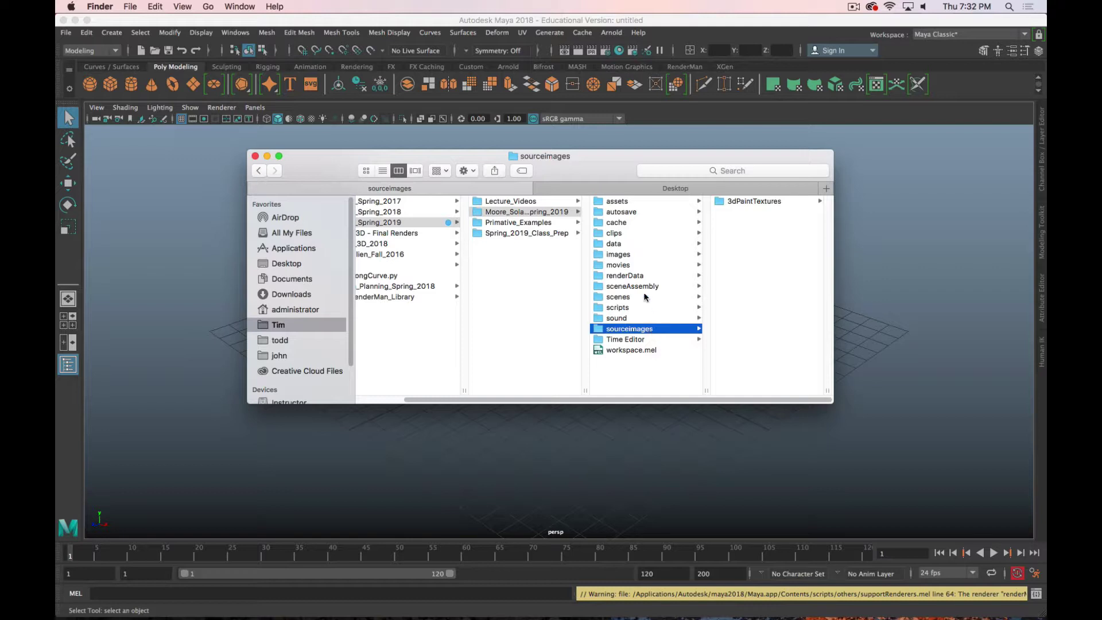
click(633, 254)
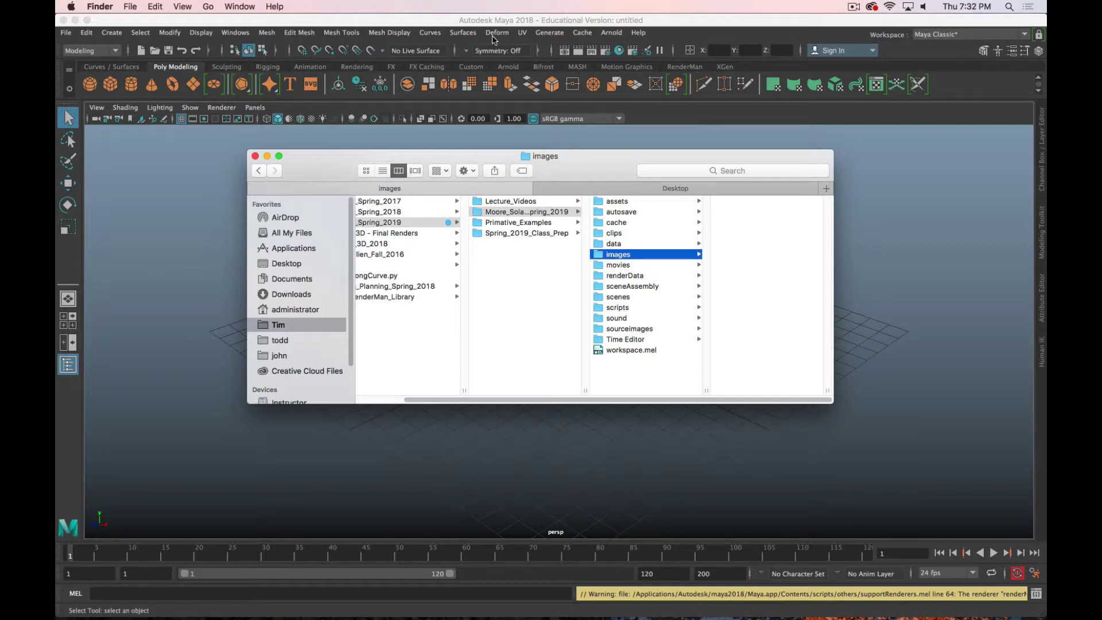
- Look through the project's movies, scenes, sourceimages and images folders again, comparing scenes with sourceimages
click(637, 266)
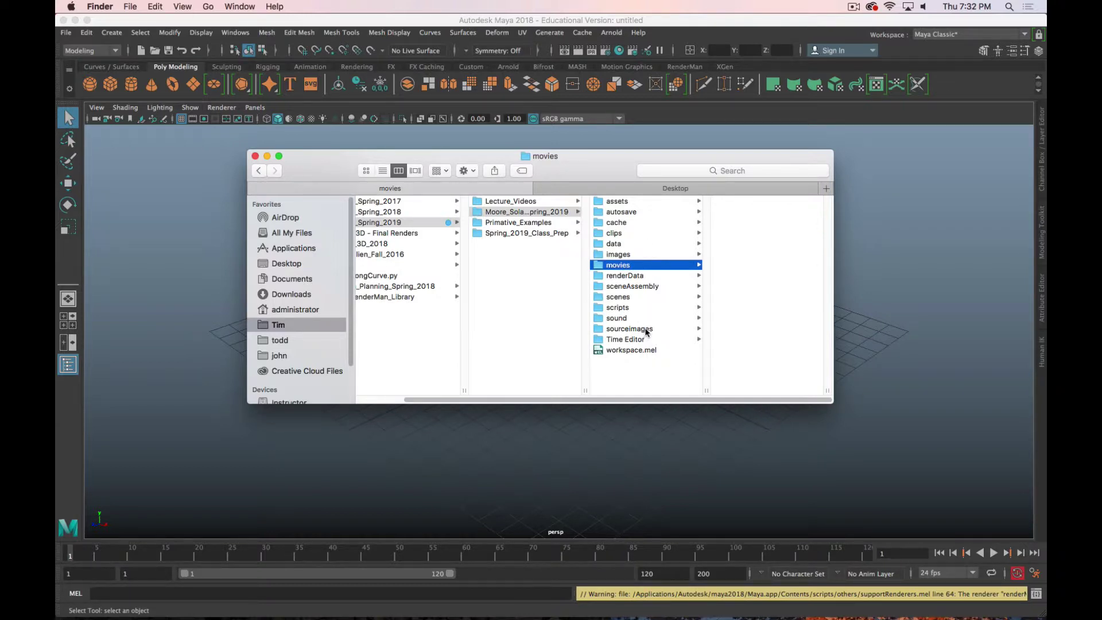
click(642, 297)
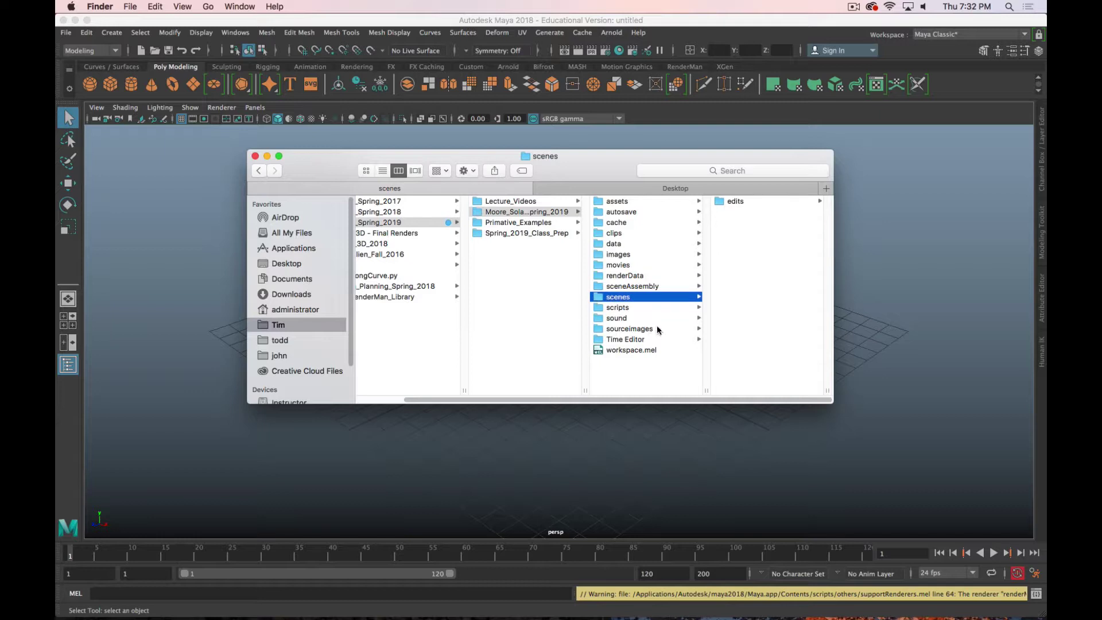
click(657, 328)
click(661, 299)
click(660, 329)
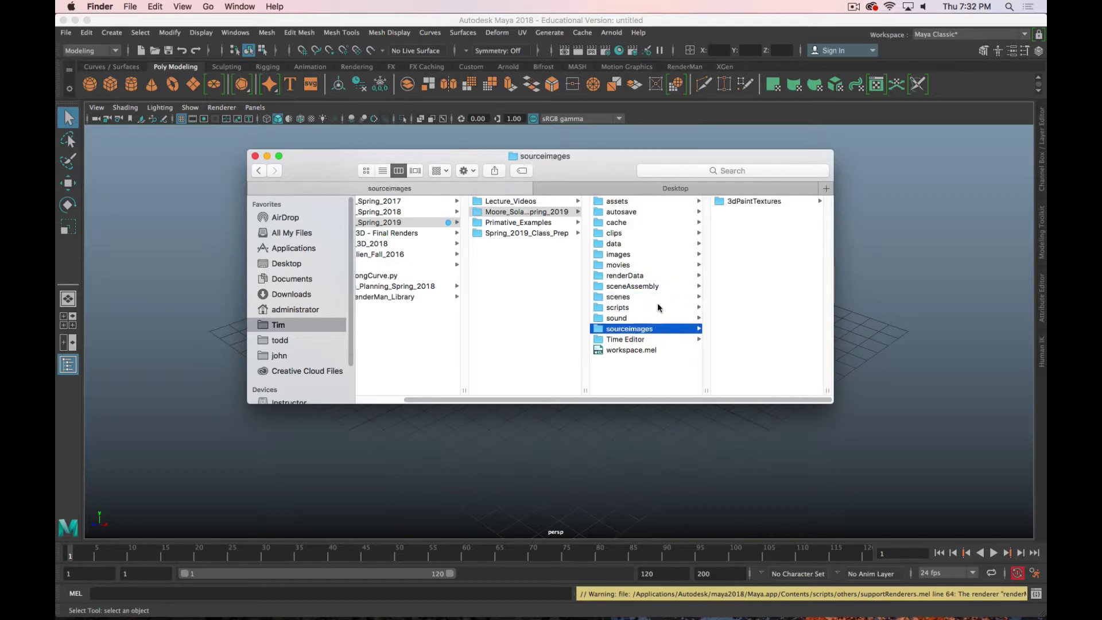
click(656, 299)
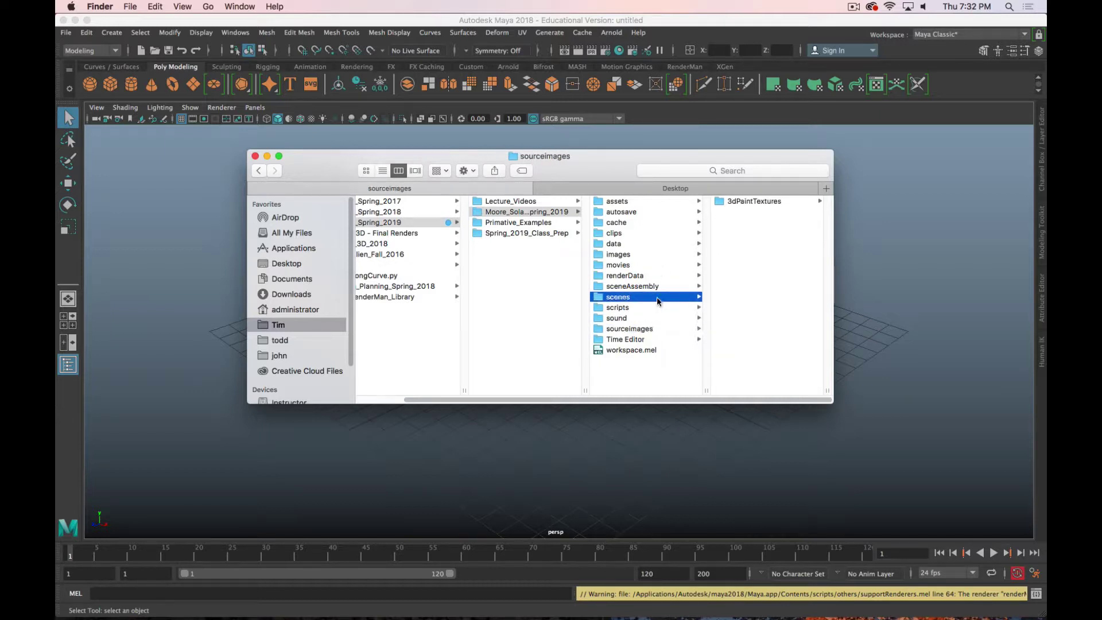
click(649, 256)
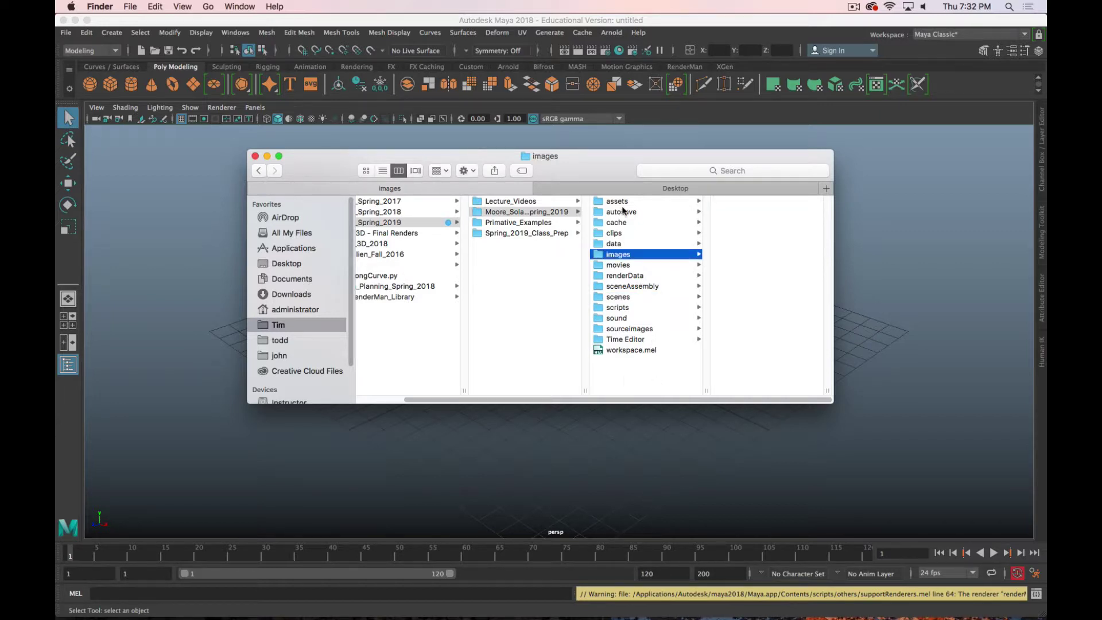
- Inspect the solar system project folder's full name, its scenes subfolder and the compress option offered for the whole folder
click(536, 212)
key(Return)
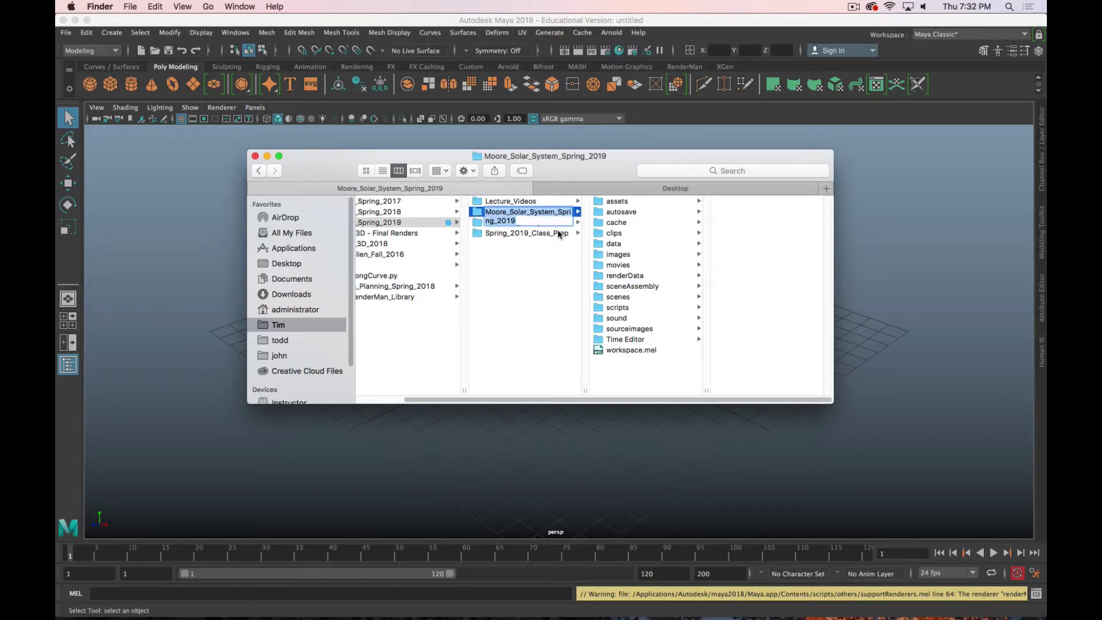
click(549, 365)
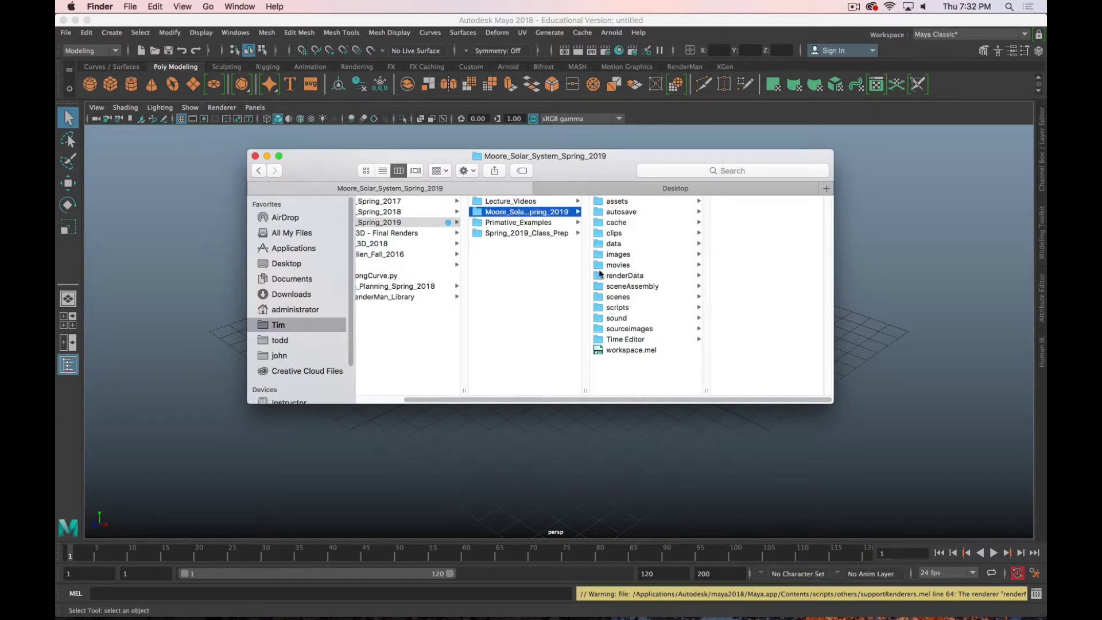
click(620, 299)
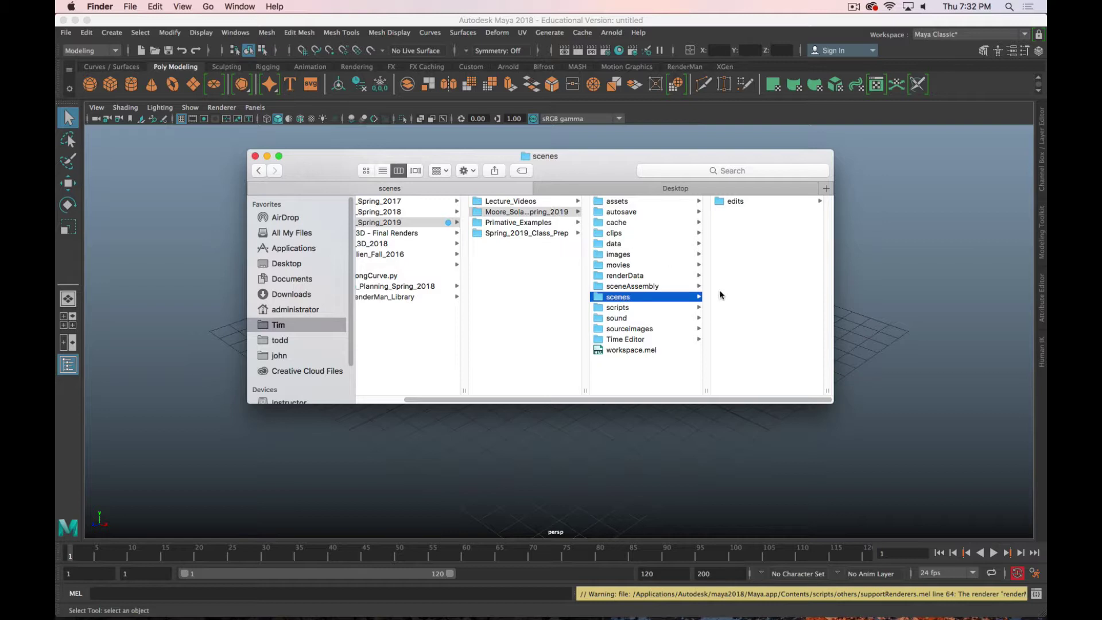
click(519, 212)
click(529, 215)
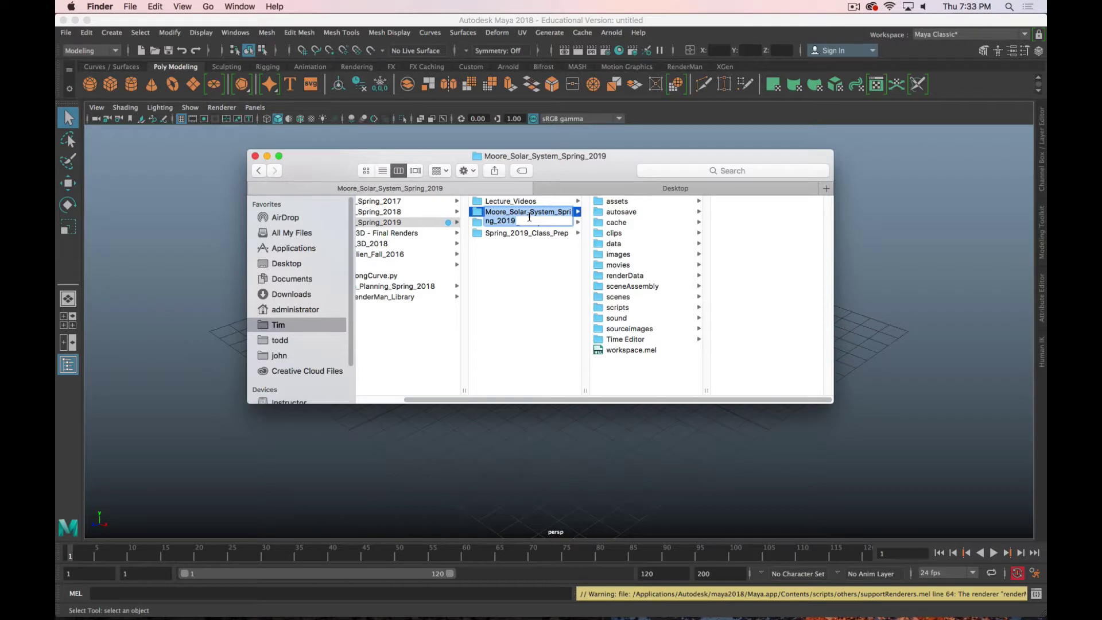
key(Return)
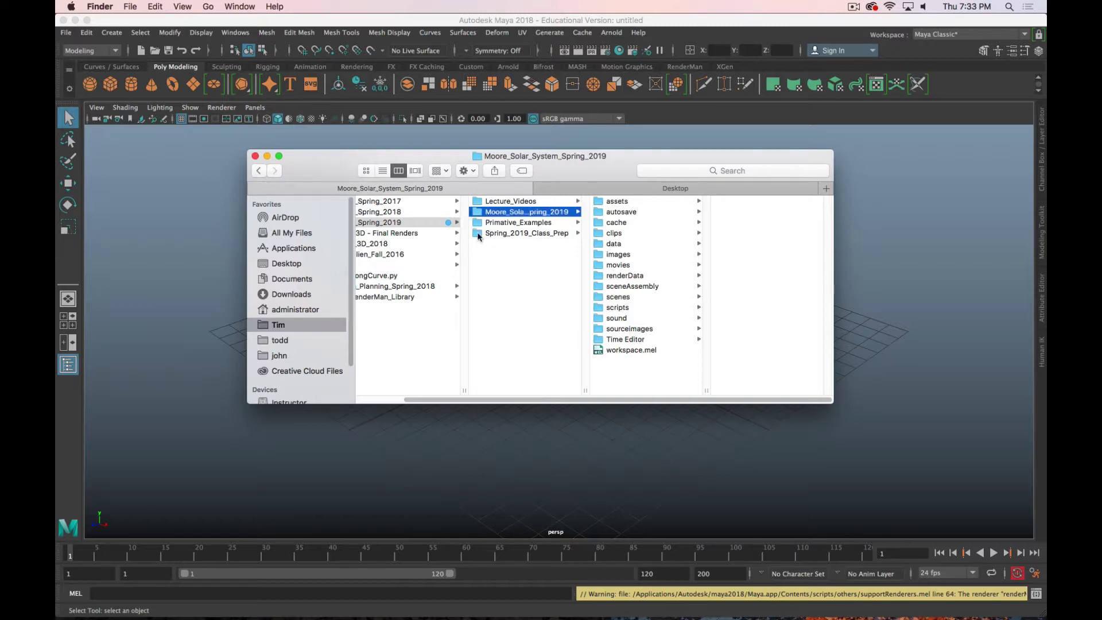
right_click(526, 216)
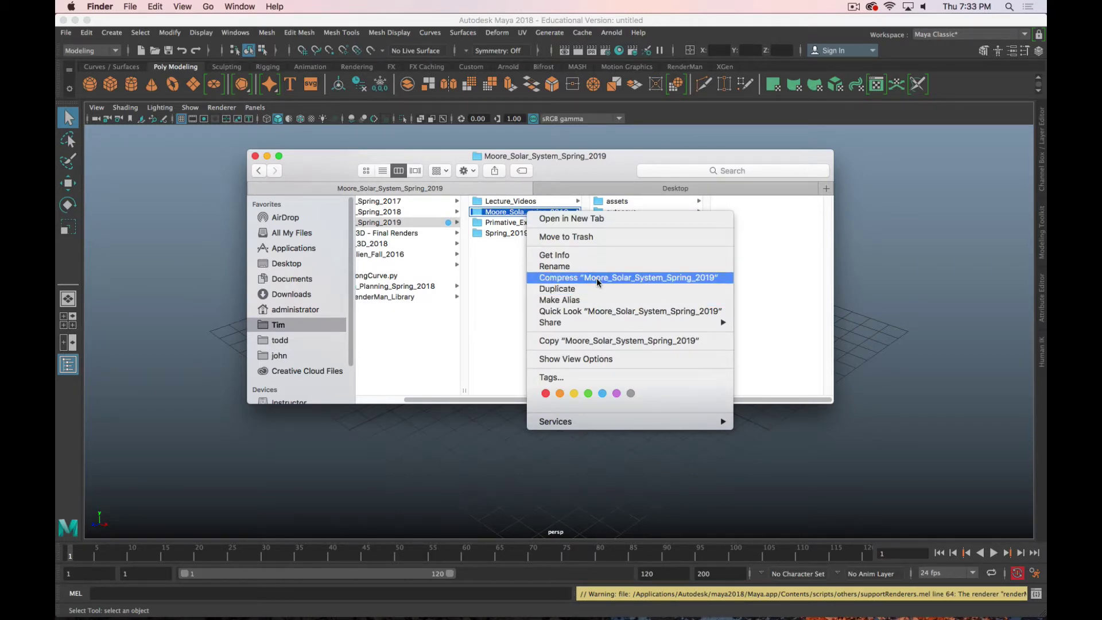
click(624, 161)
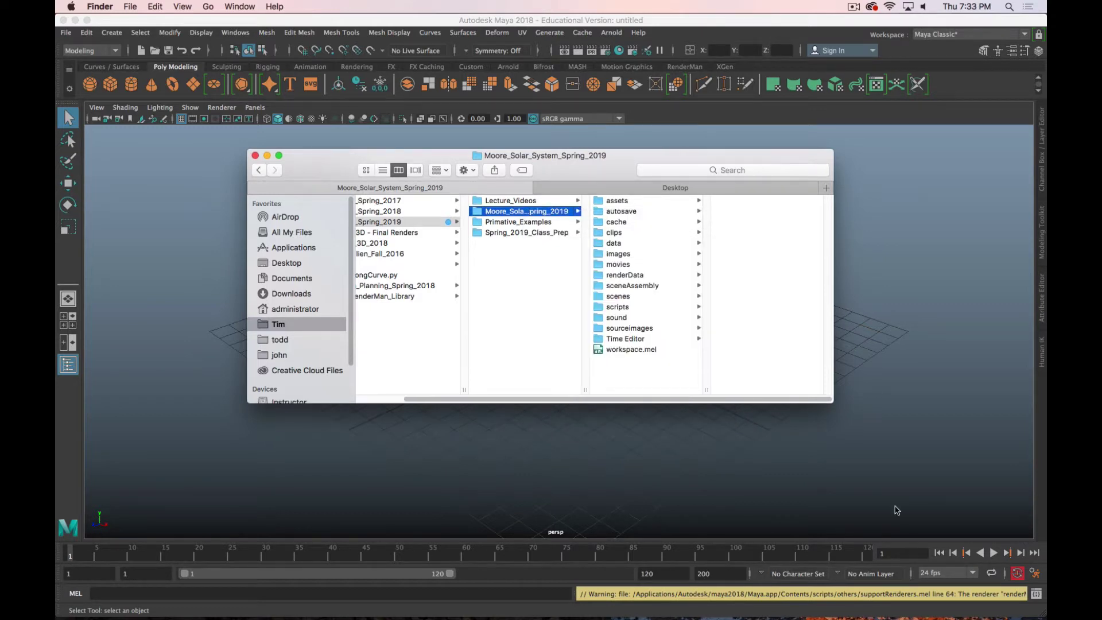
- Switch to Maya and save the scene as Maya Binary in the project's scenes folder, named with the surname plus _Solar_System_01
click(891, 188)
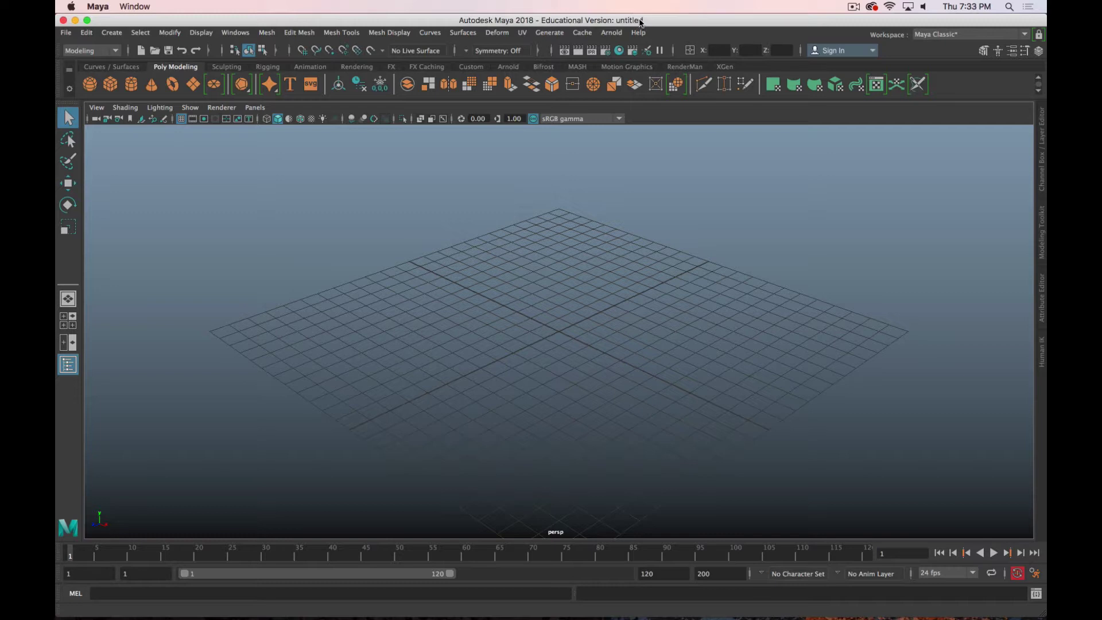
key(super+s)
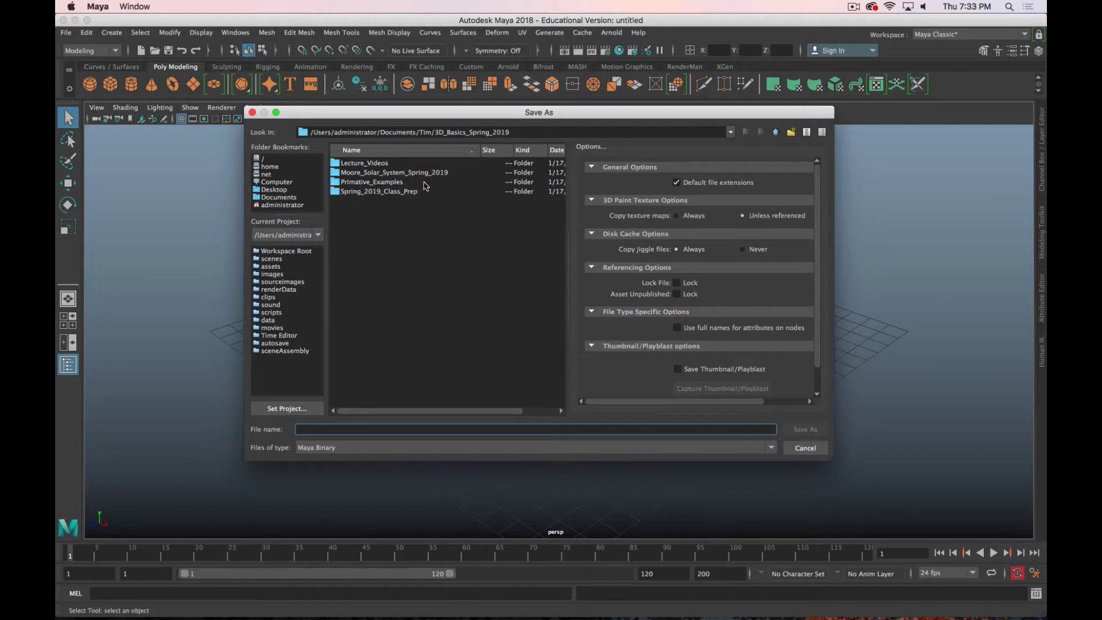
double_click(398, 172)
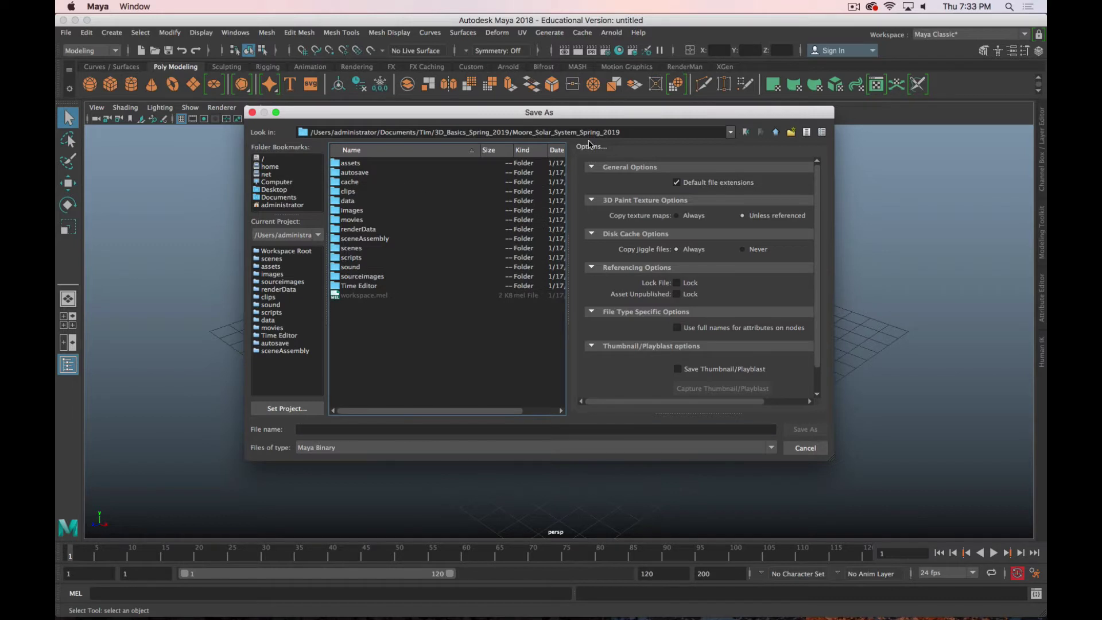
double_click(367, 248)
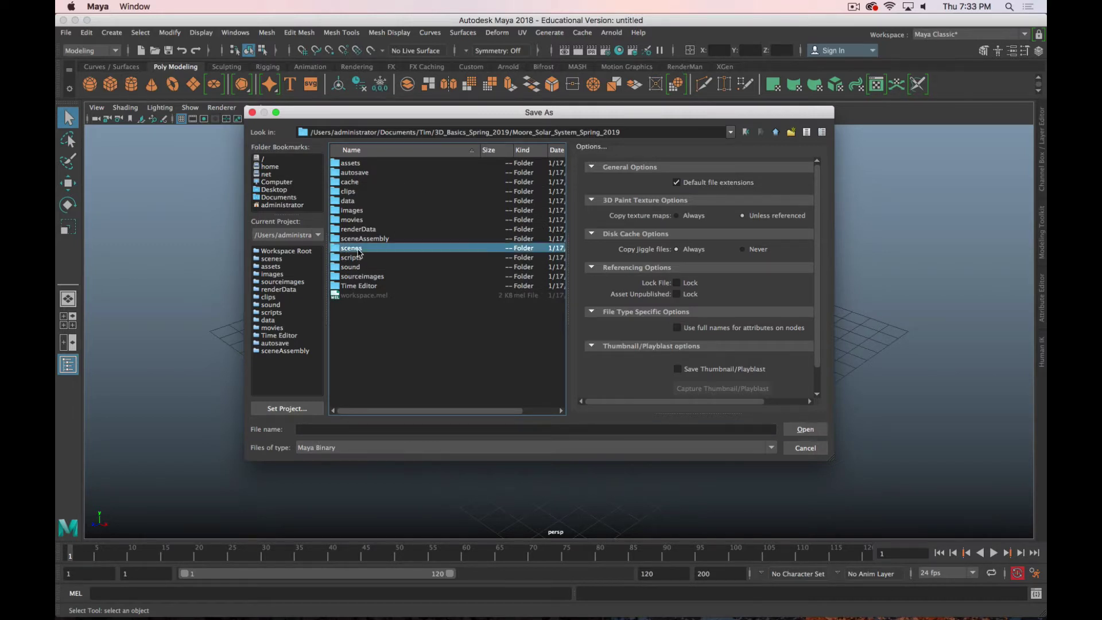
click(333, 430)
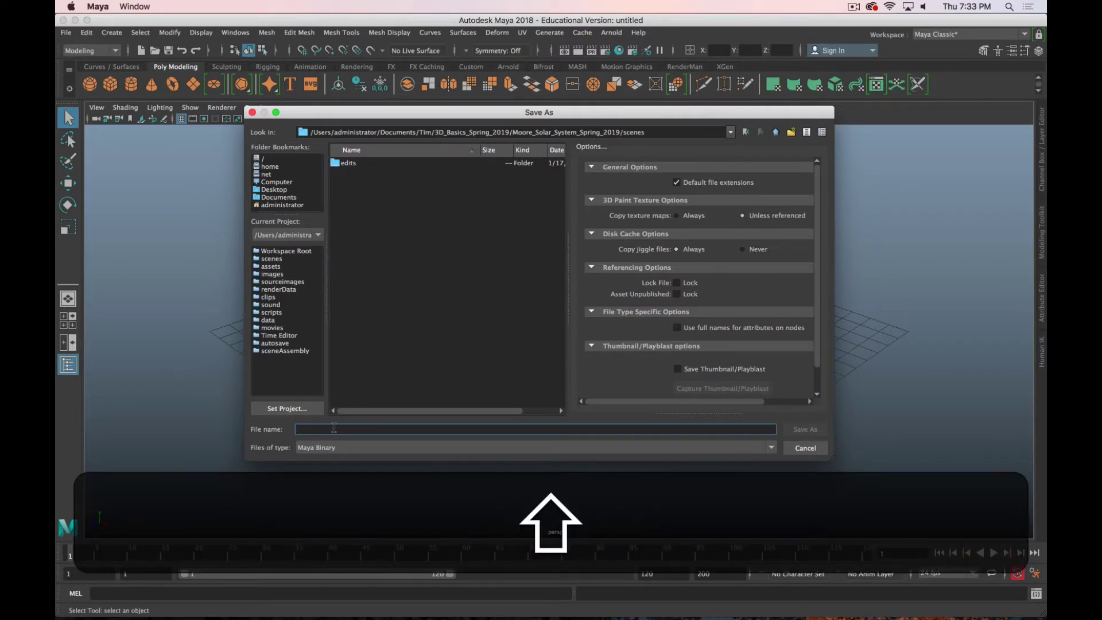
text(Moore_)
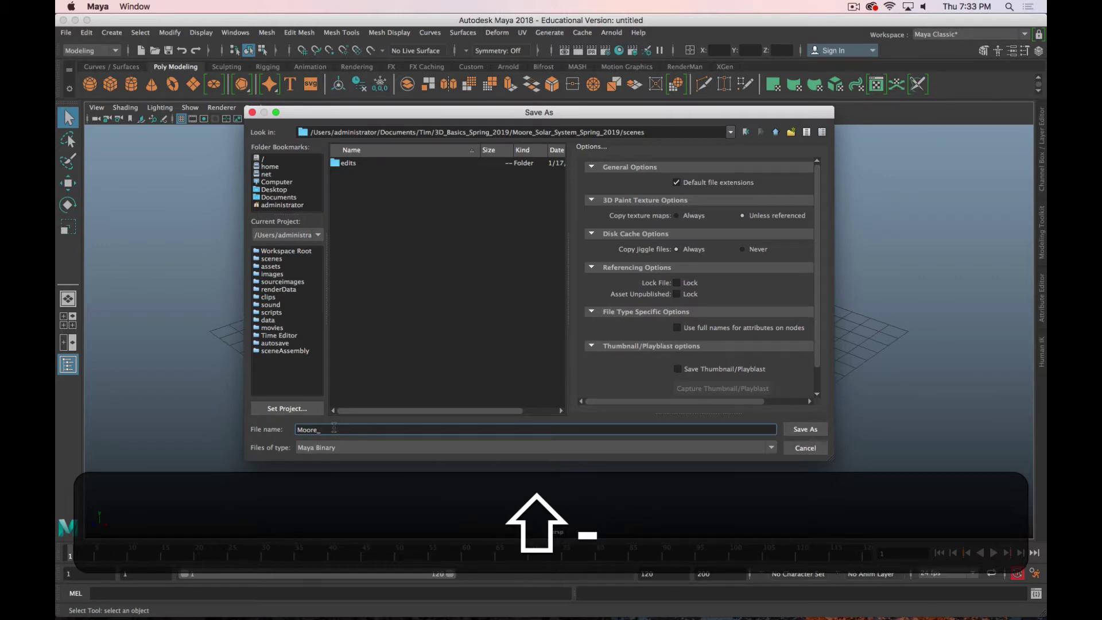
text(Solar_Sy)
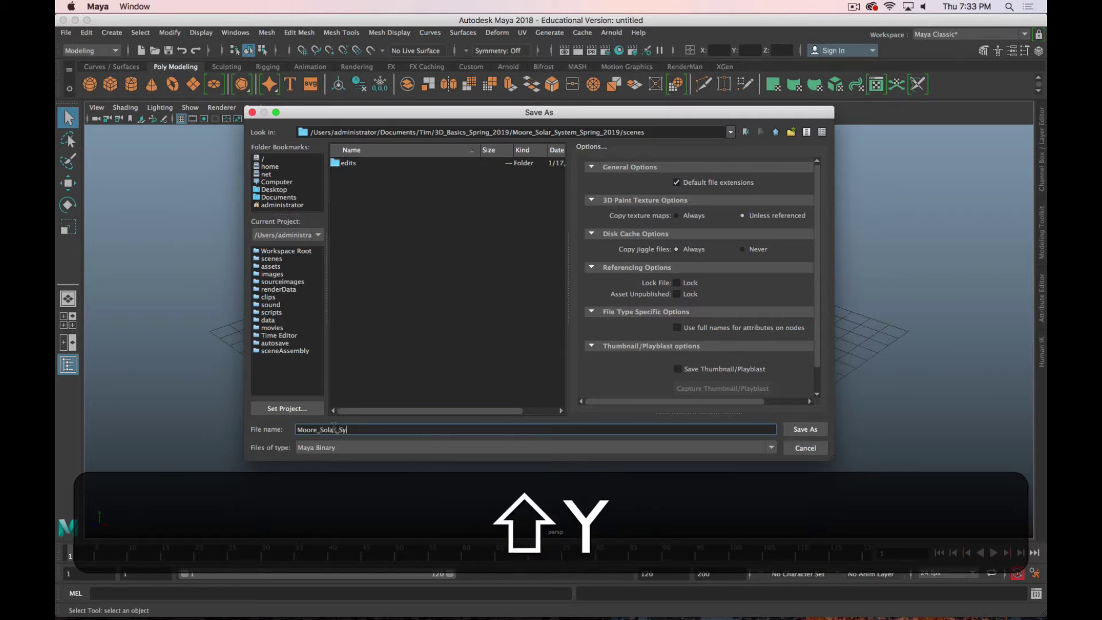
text(stem_01)
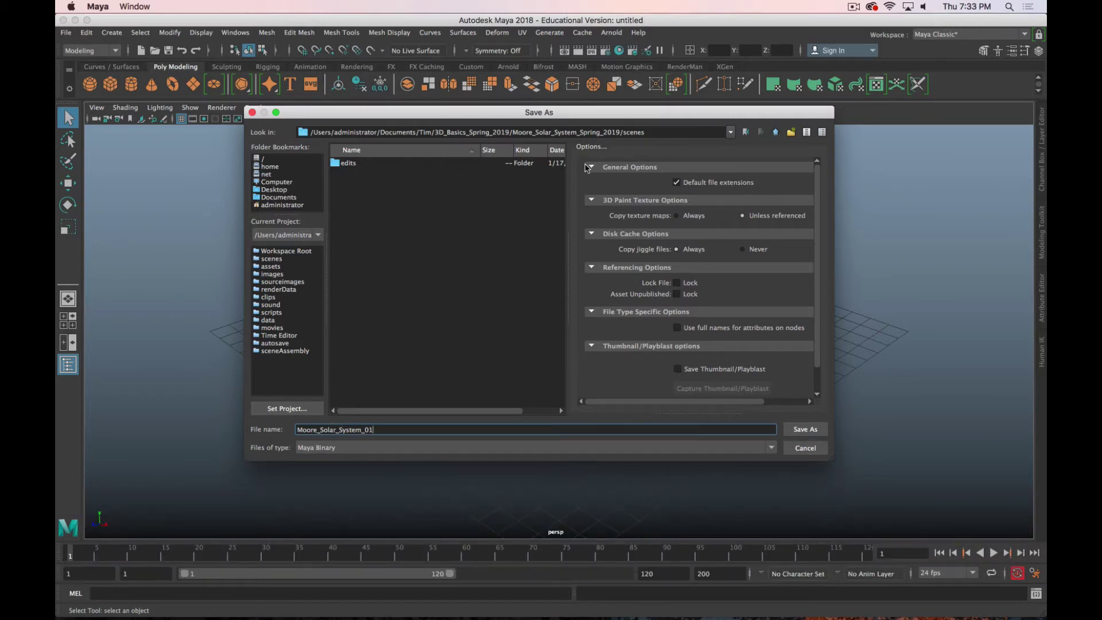
click(805, 429)
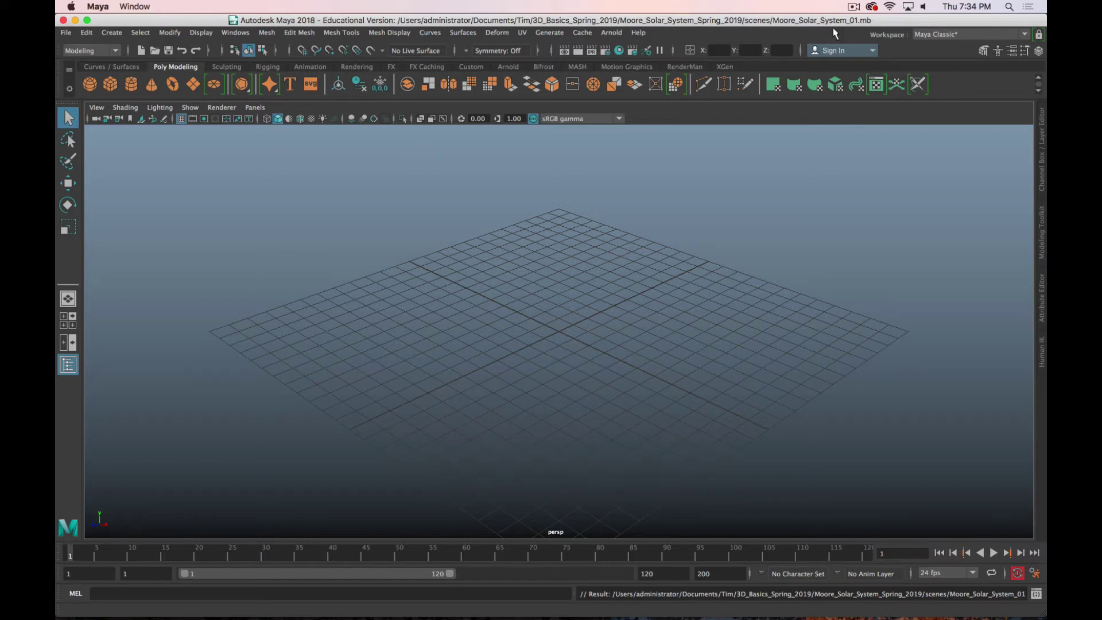
- Set the solar system project folder inside 3D_Basics_Spring_2019 as Maya's current project
click(67, 34)
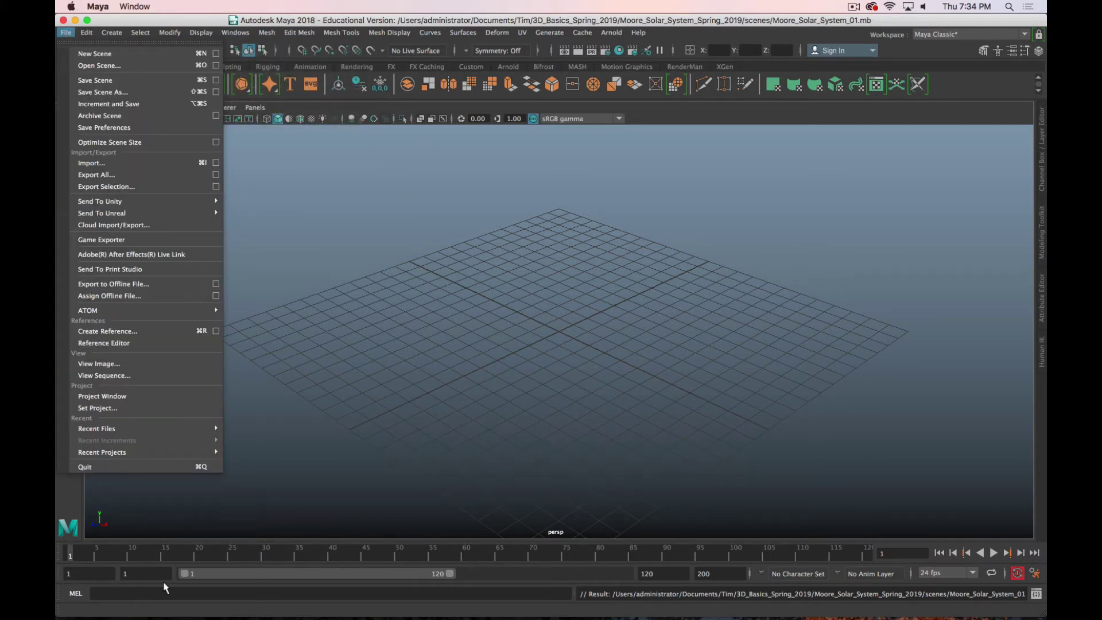
click(86, 409)
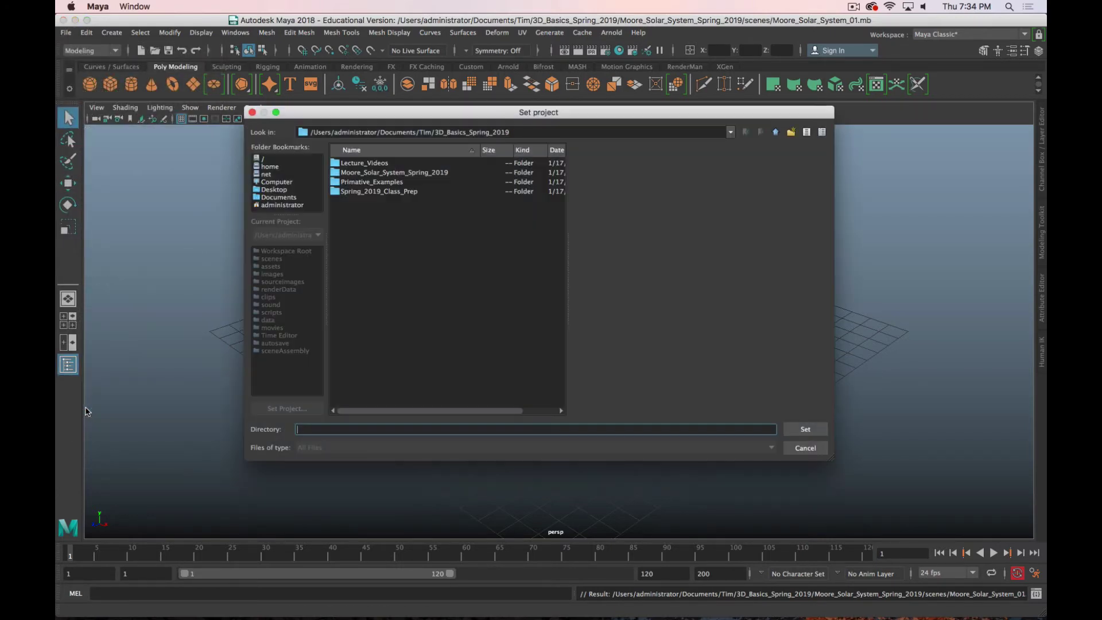
click(429, 173)
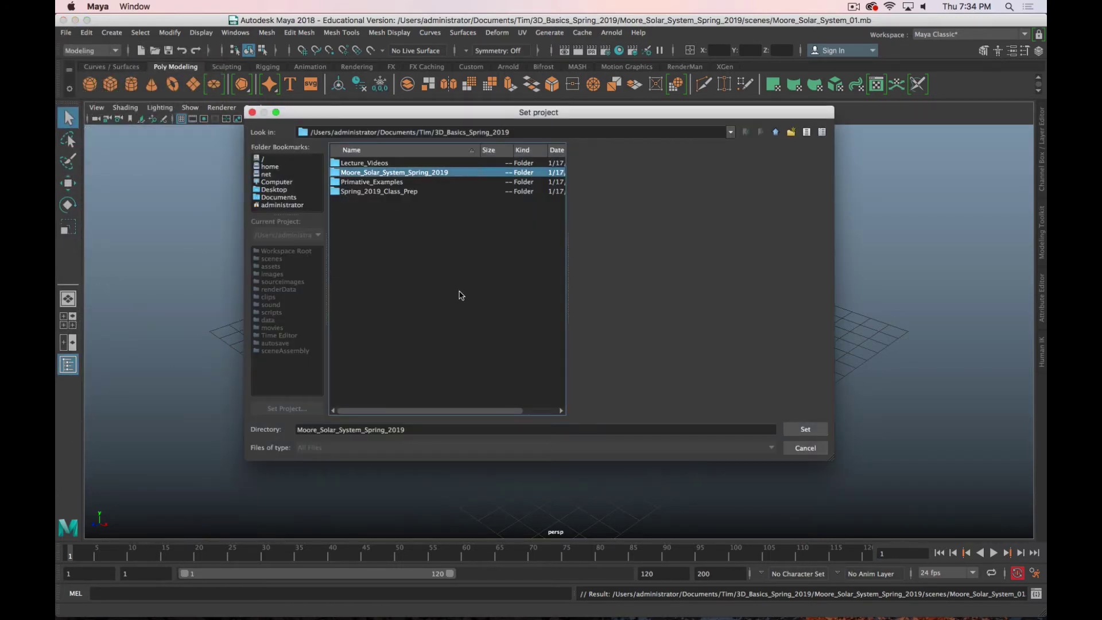
click(805, 429)
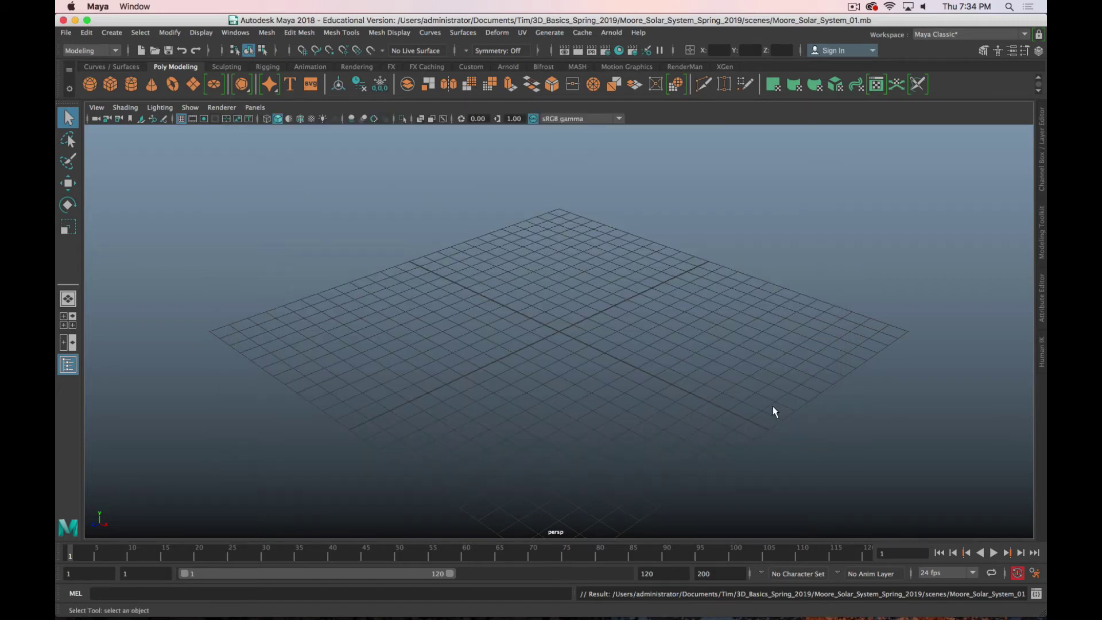
- Check which folder and scene files Maya offers for opening, without opening any file
key(super+o)
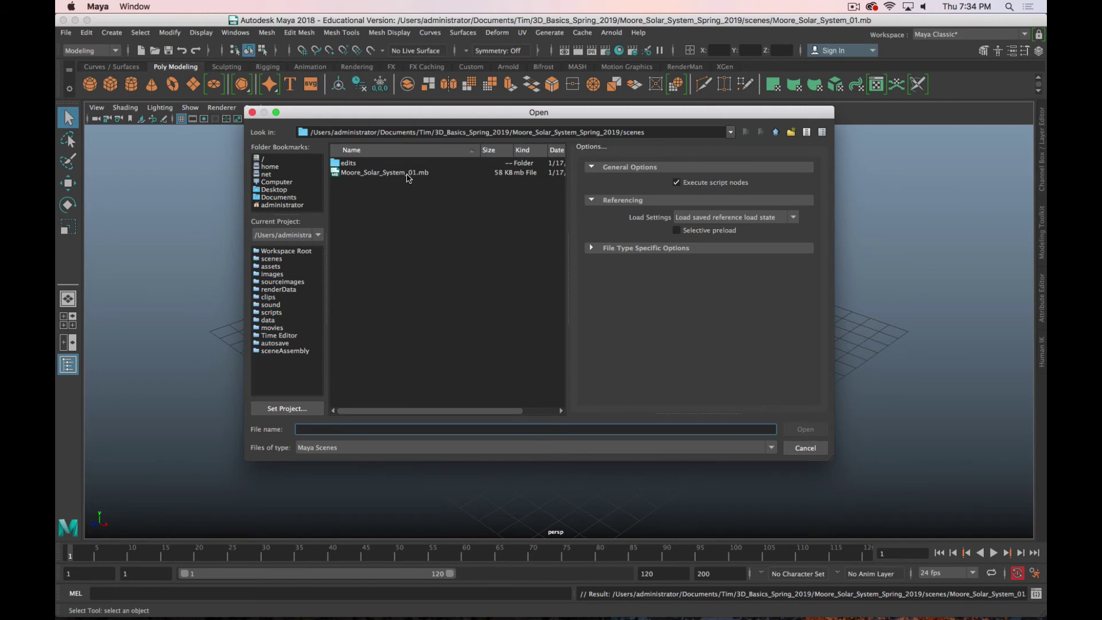
click(815, 448)
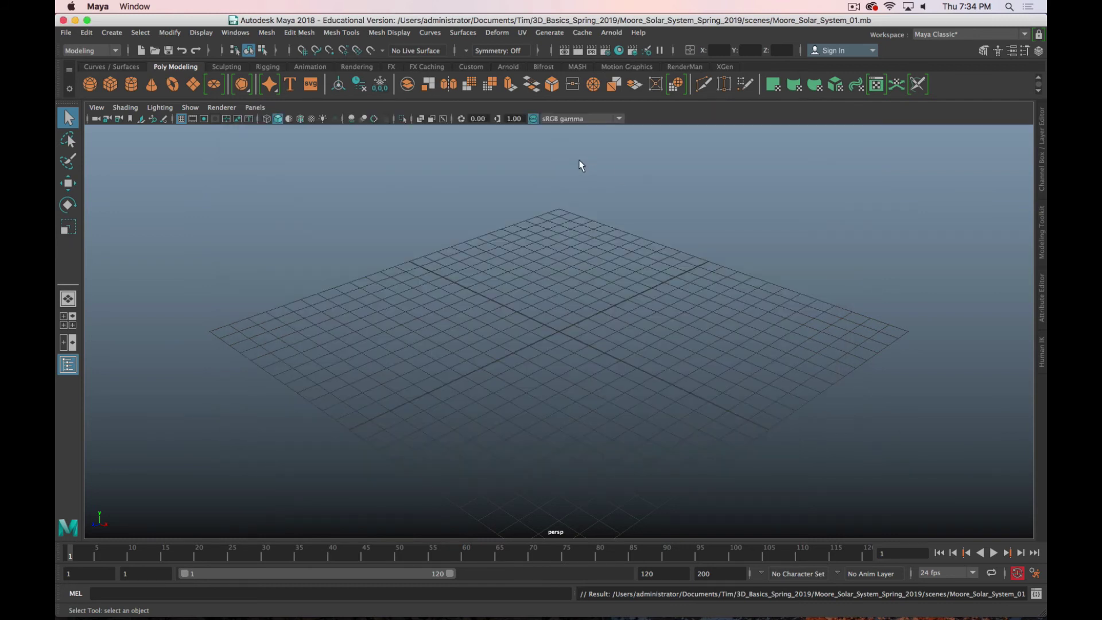